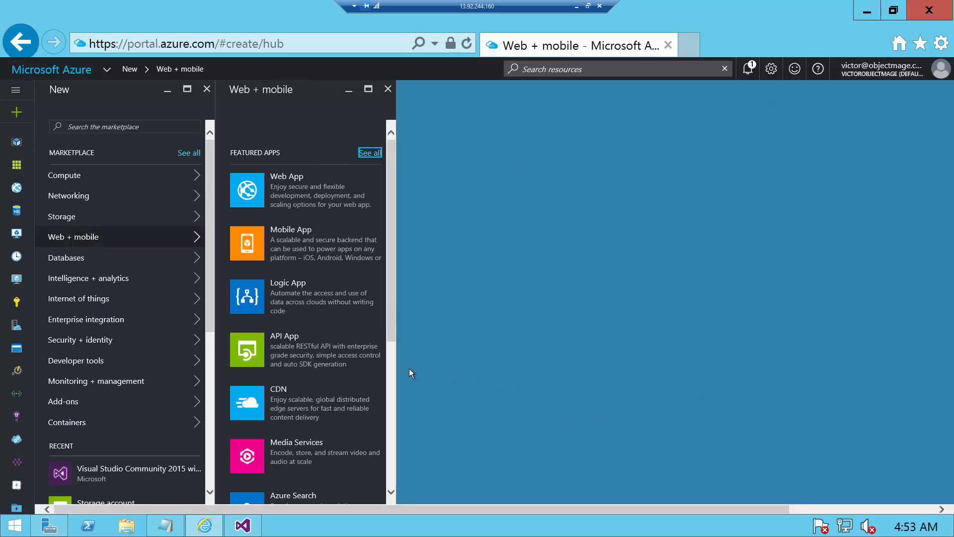
Step: Find the Web App + SQL template in the full Web + mobile marketplace listing and start creating it
left_click_drag(392, 290, 377, 467)
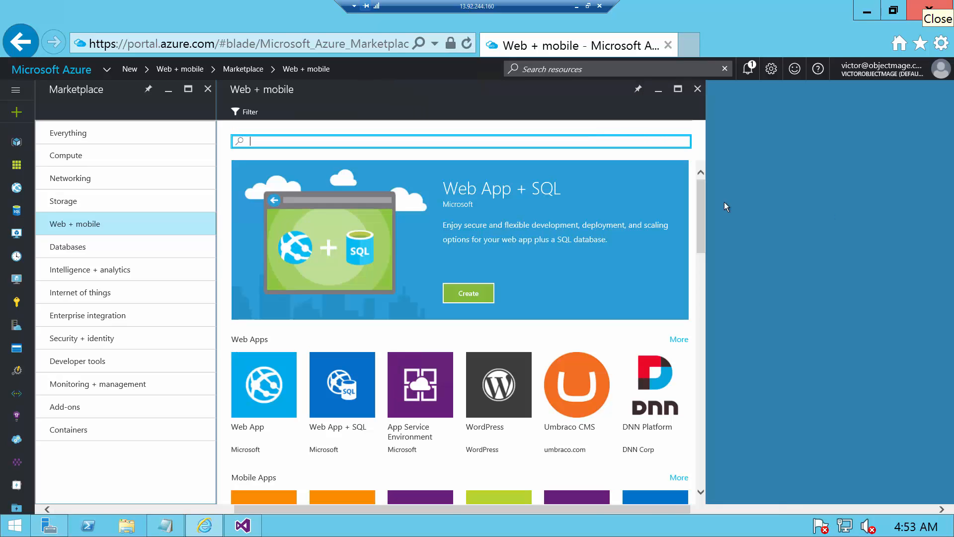
left_click(208, 90)
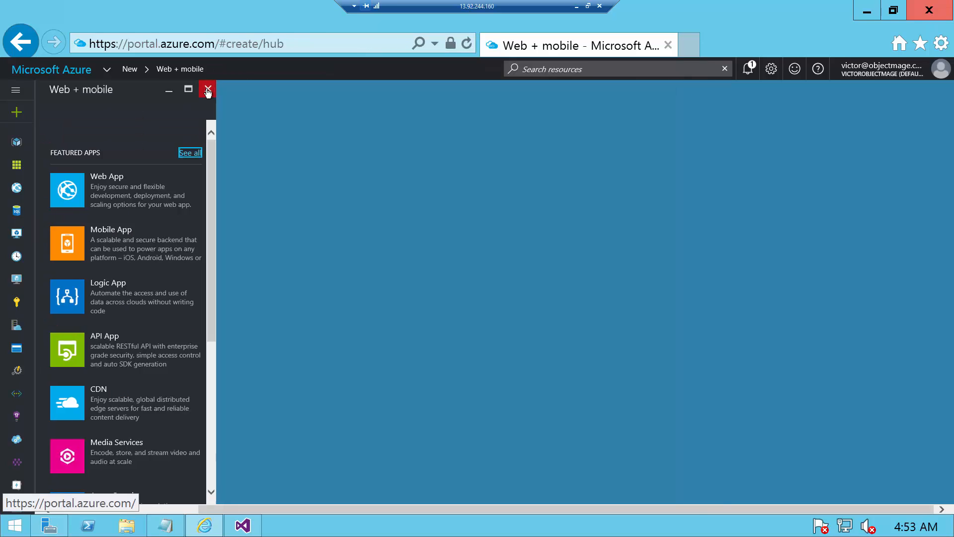
left_click(191, 153)
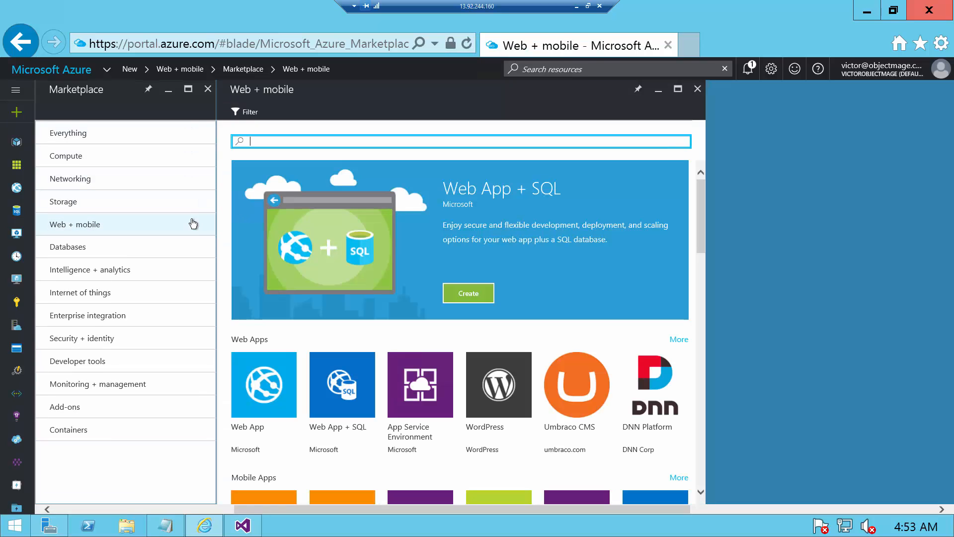
scroll(357, 312, "down", 3)
left_click(336, 261)
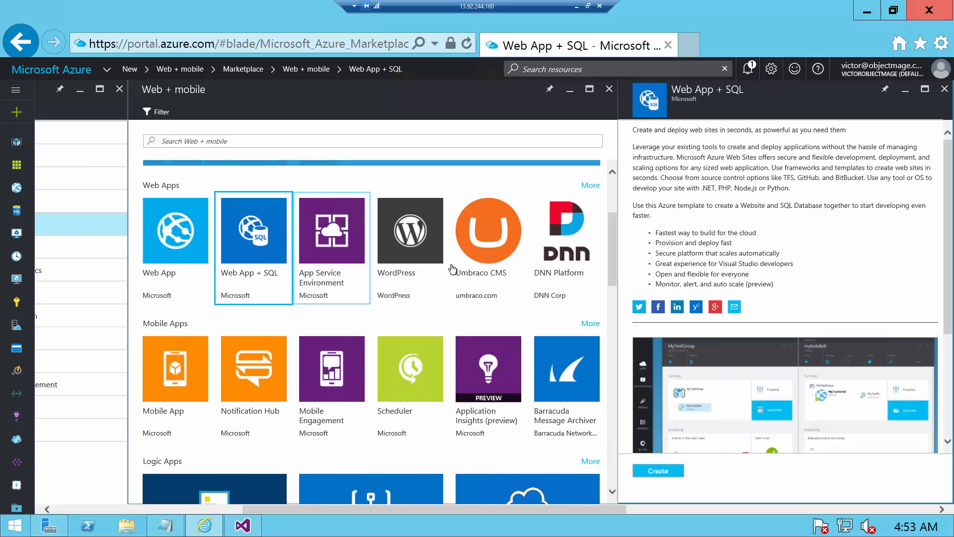
left_click(661, 470)
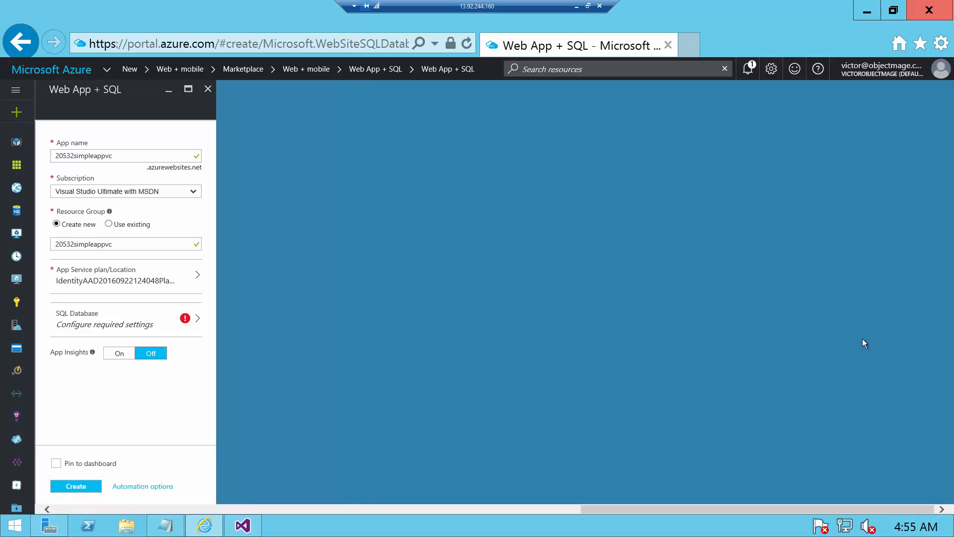
Step: Create a new App Service plan named 20532CMo2-Demo1 for the web app
left_click(172, 275)
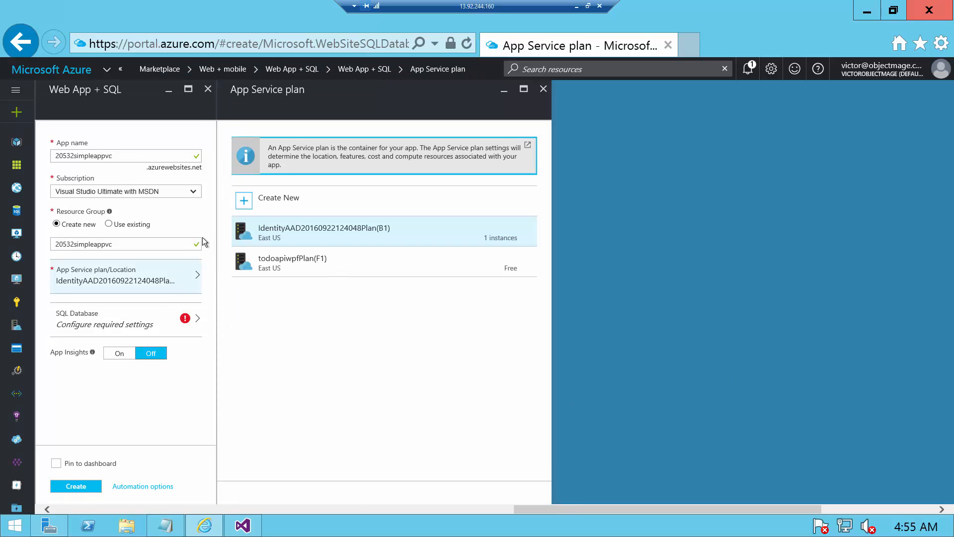
left_click(296, 203)
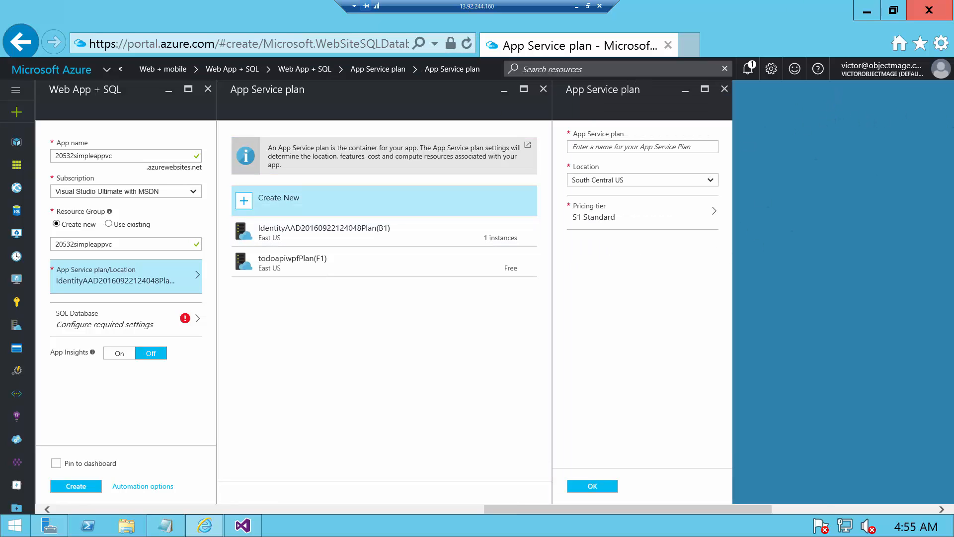
left_click(611, 147)
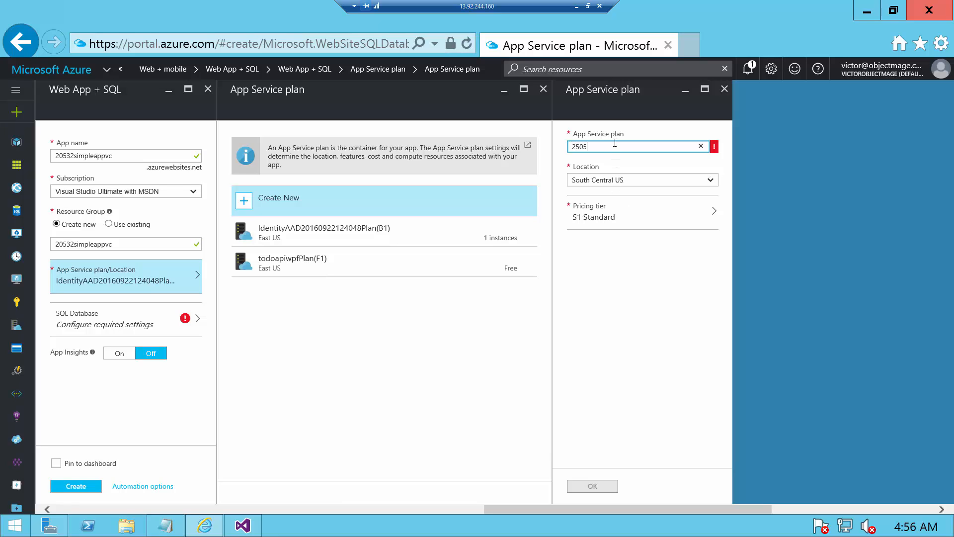
type("2505")
key("BackSpace")
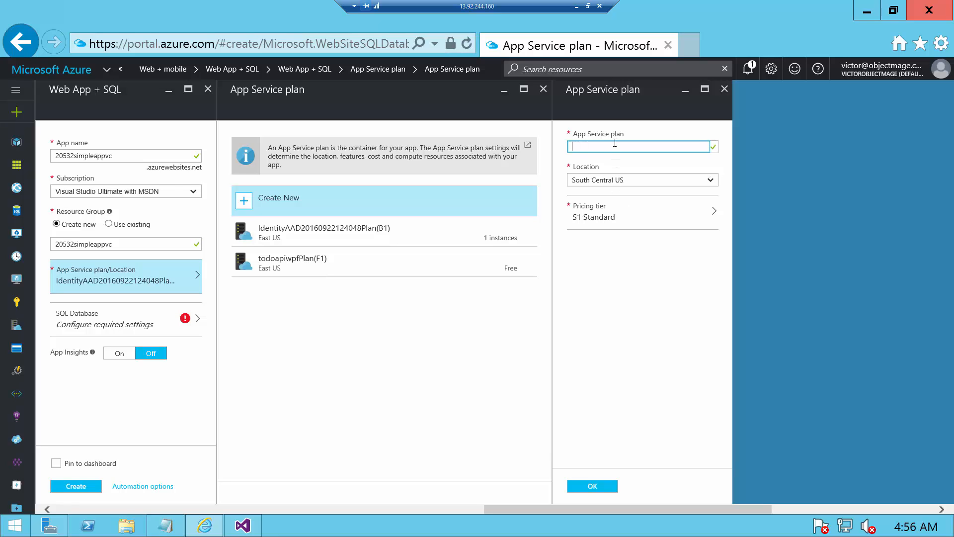
type("2053")
type("2C")
type("Mod")
type("-Demo1")
left_click(594, 490)
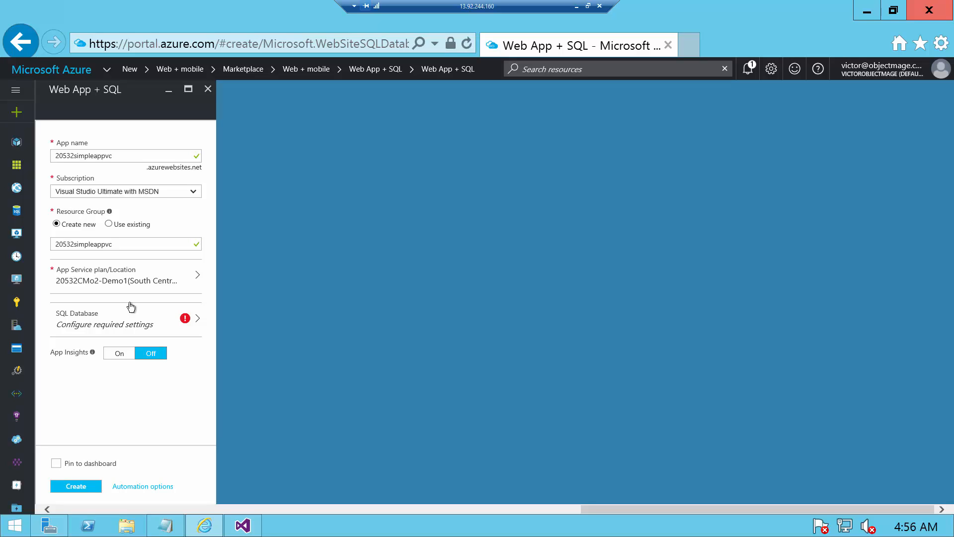
Step: Start a new SQL database named 20532csimpledb for the web app and open its pricing tier choices
left_click(143, 324)
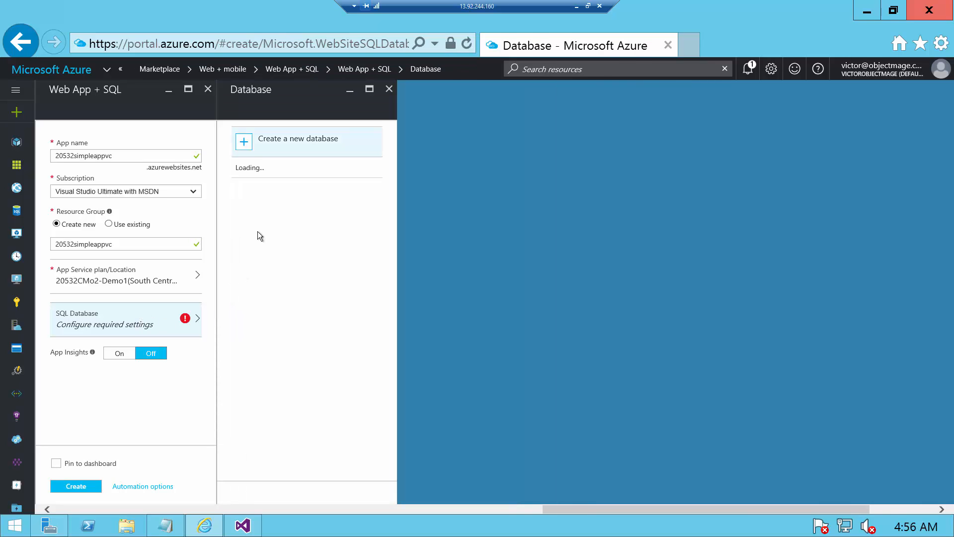
left_click(255, 146)
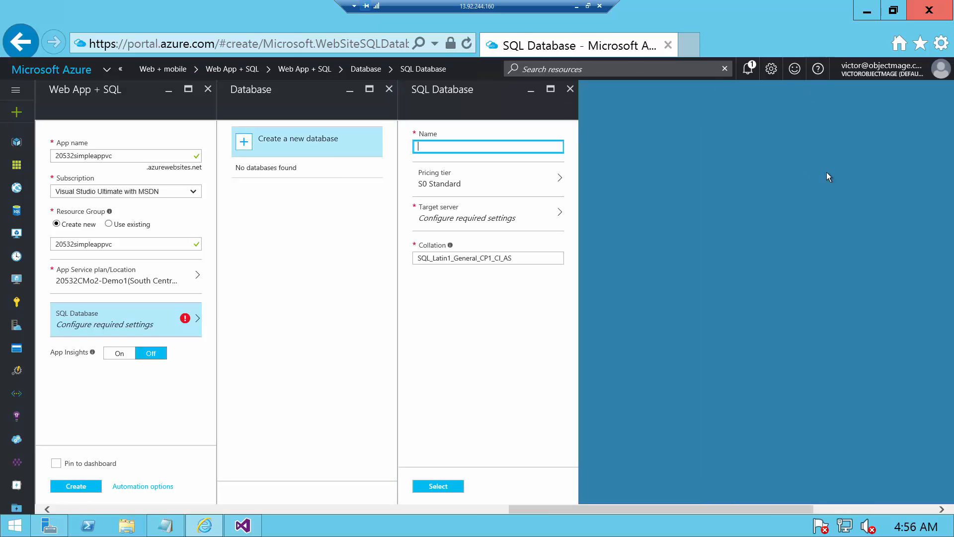
type("20532csimpledb")
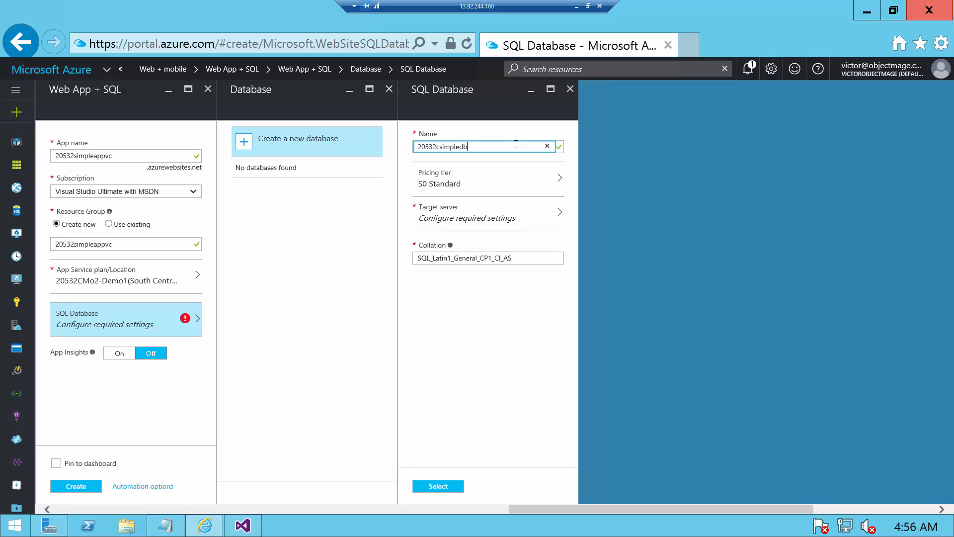
left_click(501, 185)
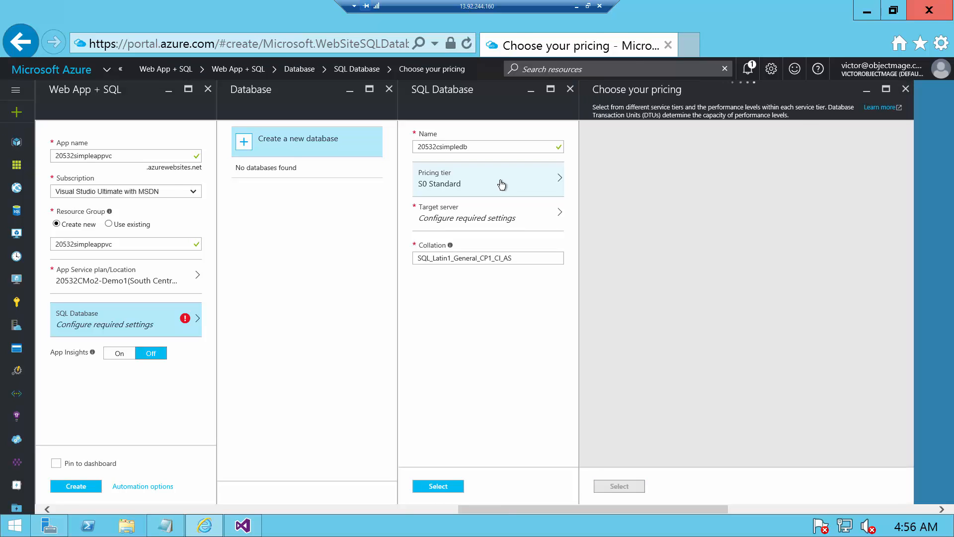
Step: Rename the database sql20532db and give it a new server 20532vc in South Central US, with admin login testuser and the admin password
left_click(490, 223)
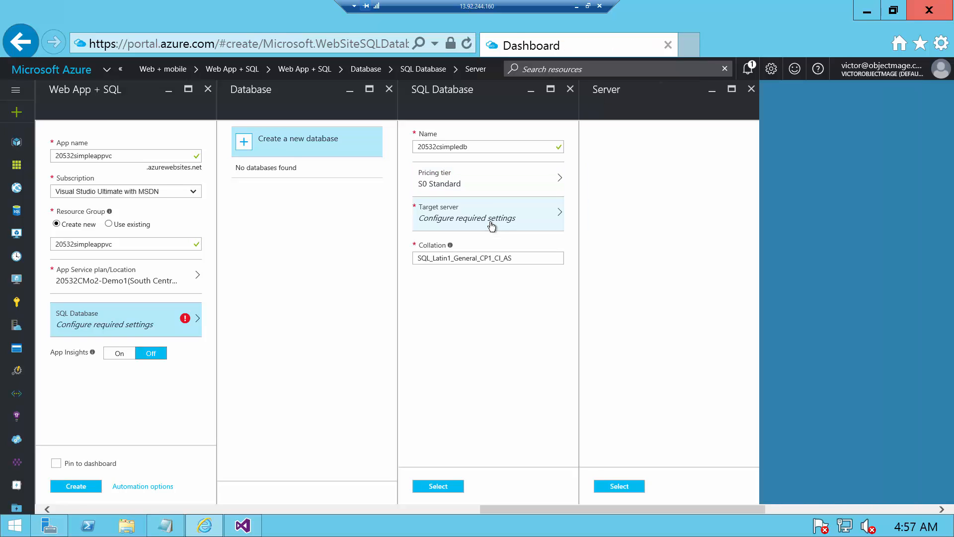
left_click(643, 139)
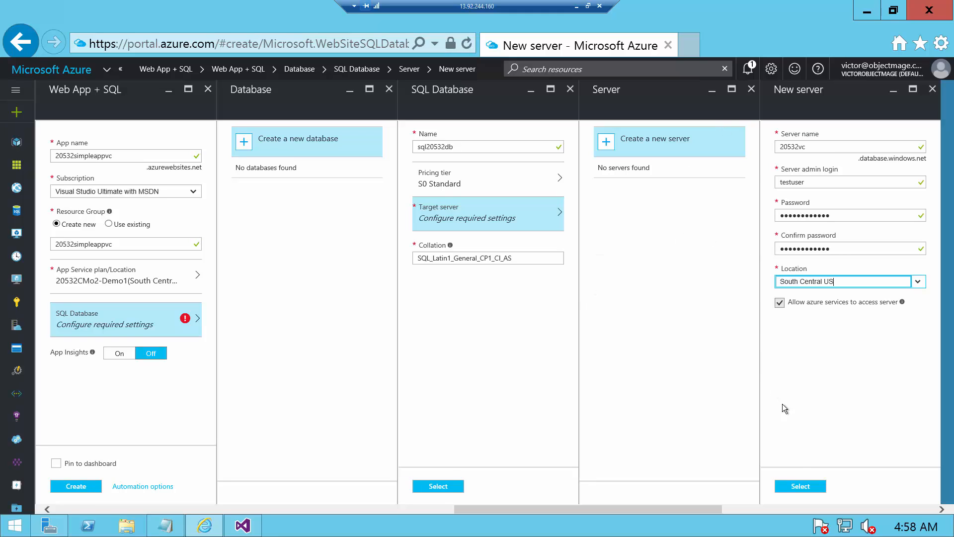
left_click(798, 487)
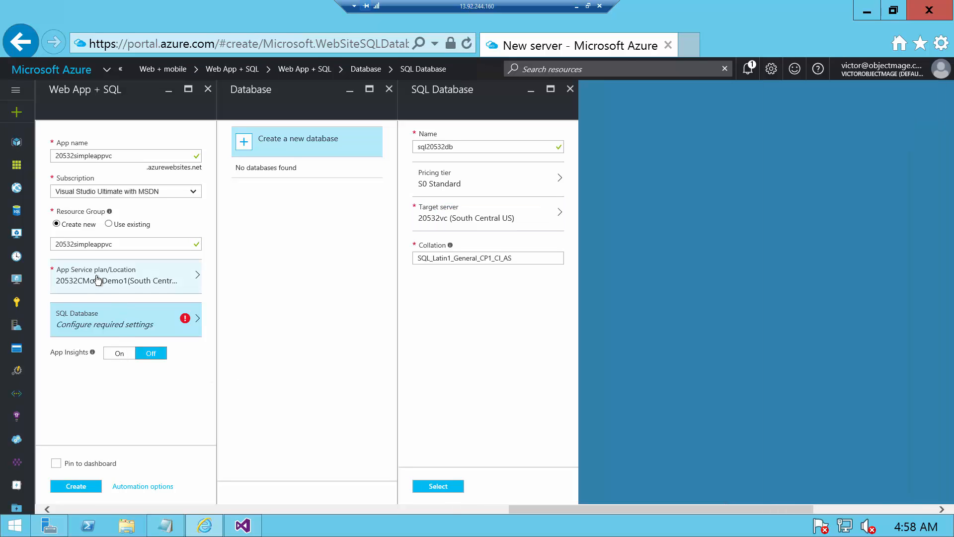
left_click(437, 491)
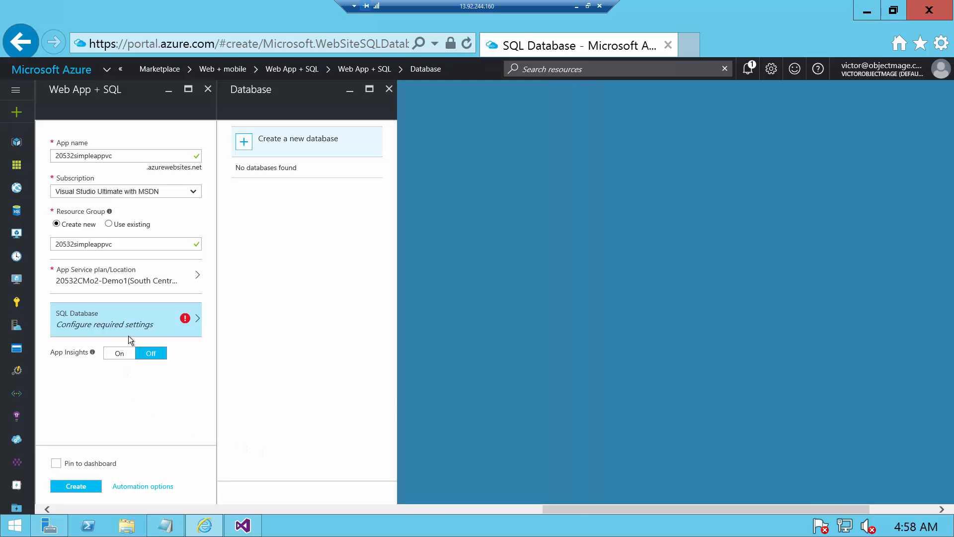
Step: Reselect the 20532CMo2-Demo1 plan, and open the full pricing tier list for another new App Service plan
left_click(151, 292)
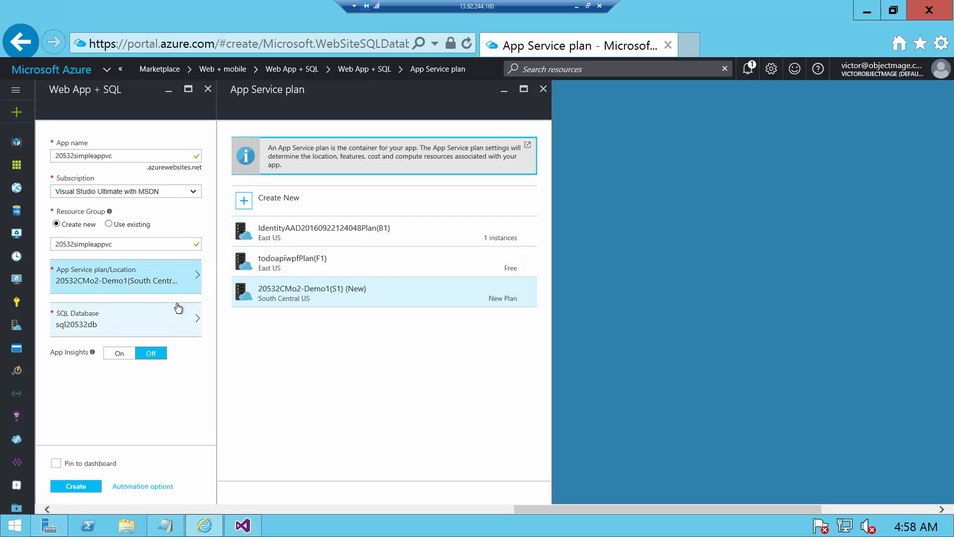
left_click(284, 298)
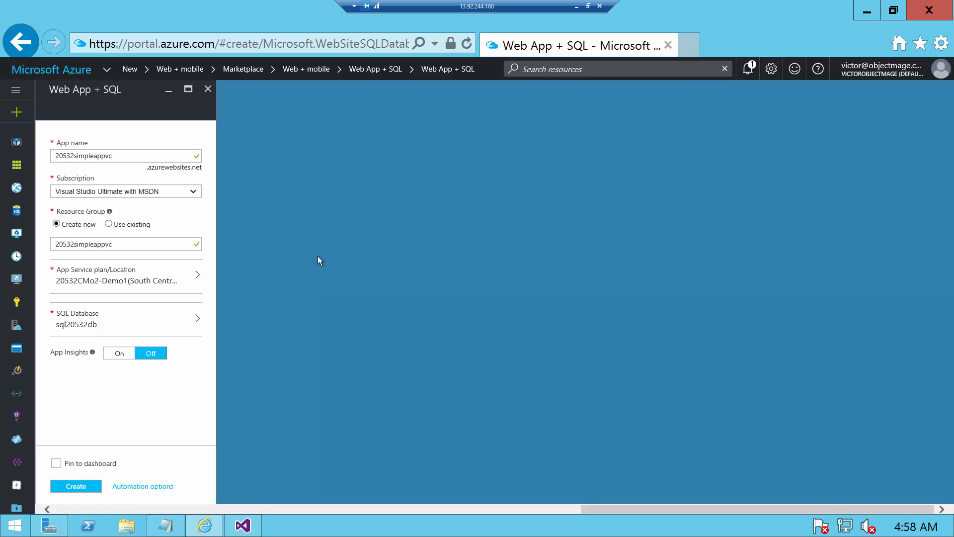
left_click(188, 280)
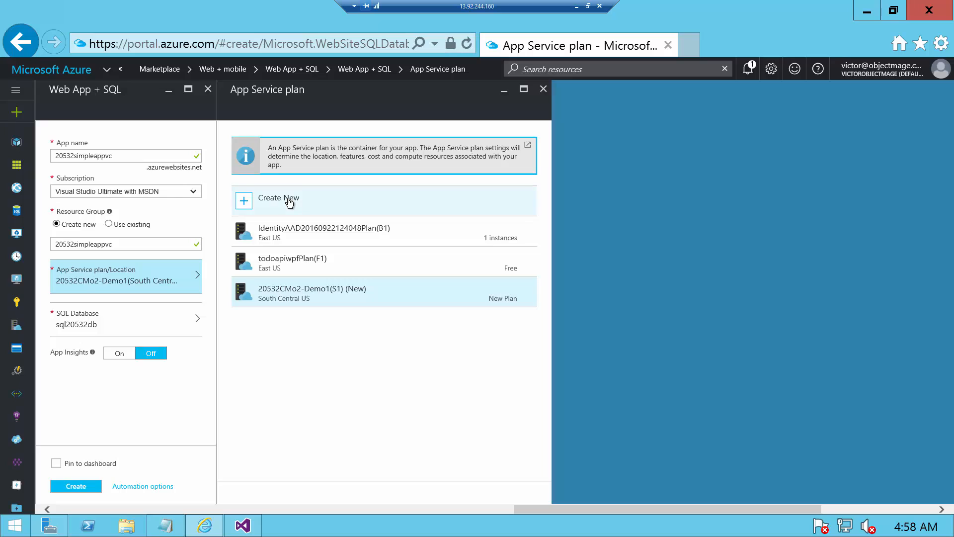
left_click(293, 208)
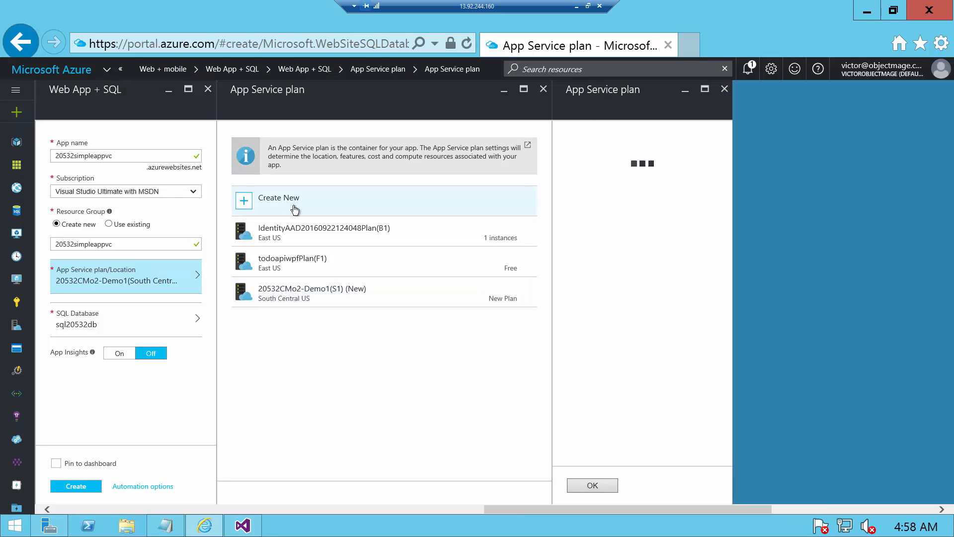
left_click(630, 220)
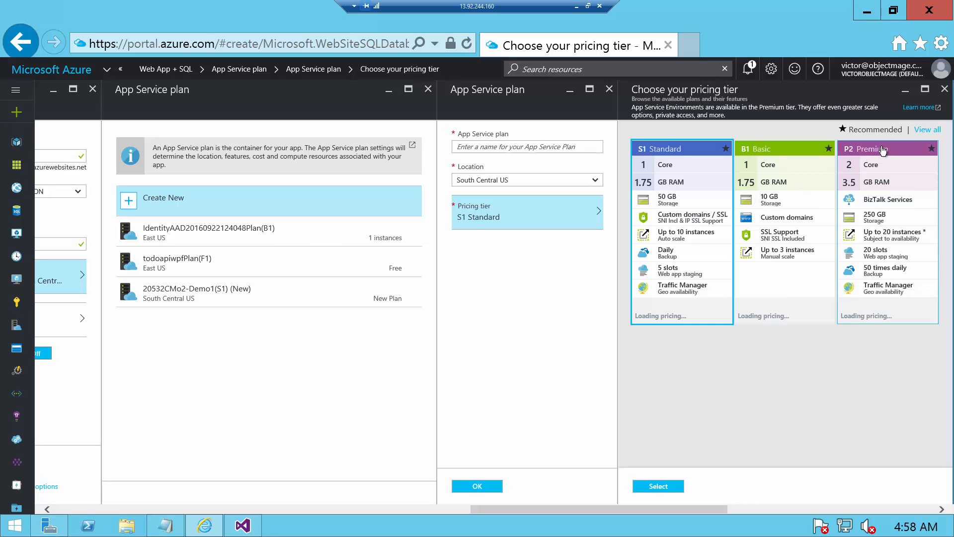
left_click(927, 129)
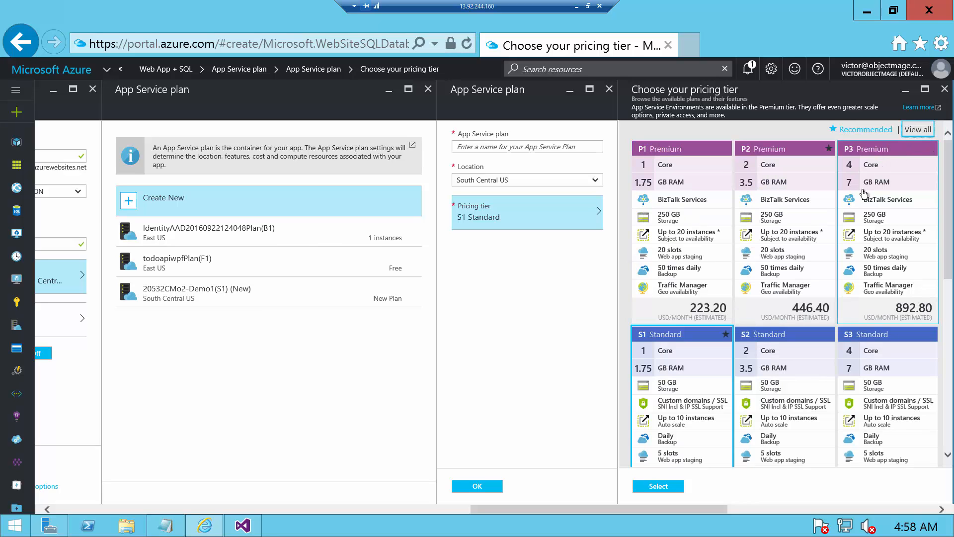
Step: Compare the features and monthly prices of the Standard, Basic, Free and Shared tiers, and reopen the recommended tiers
scroll(770, 338, "down", 2)
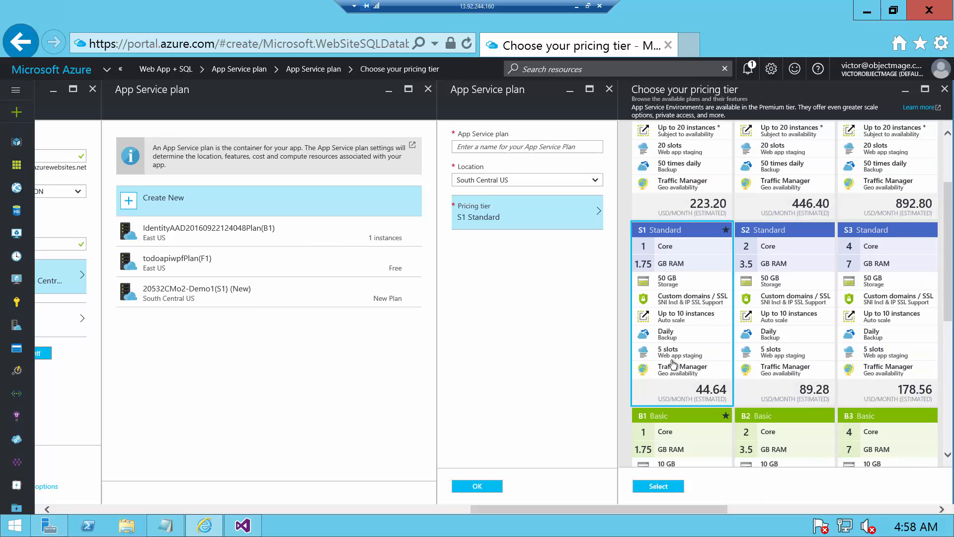
scroll(662, 306, "down", 1)
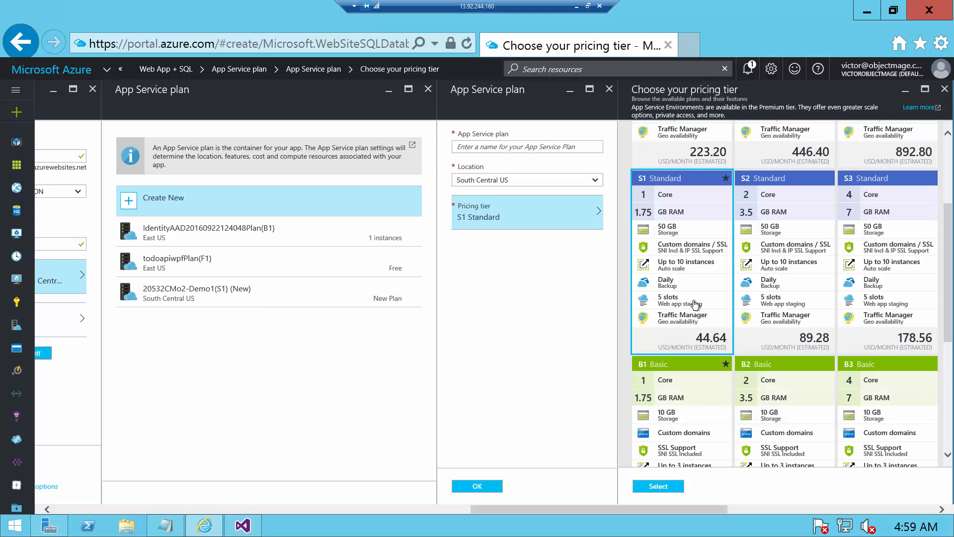
scroll(694, 304, "down", 2)
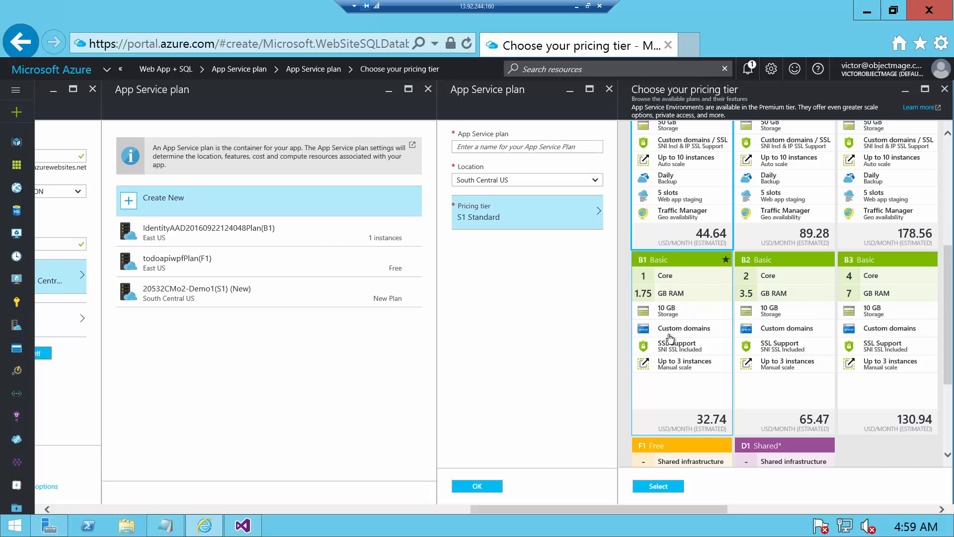
scroll(690, 345, "down", 1)
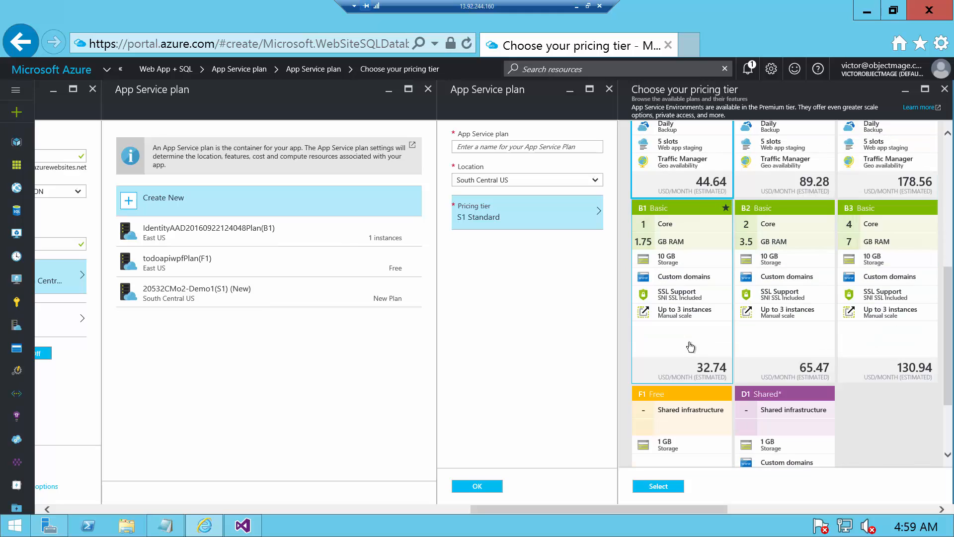
scroll(689, 346, "down", 1)
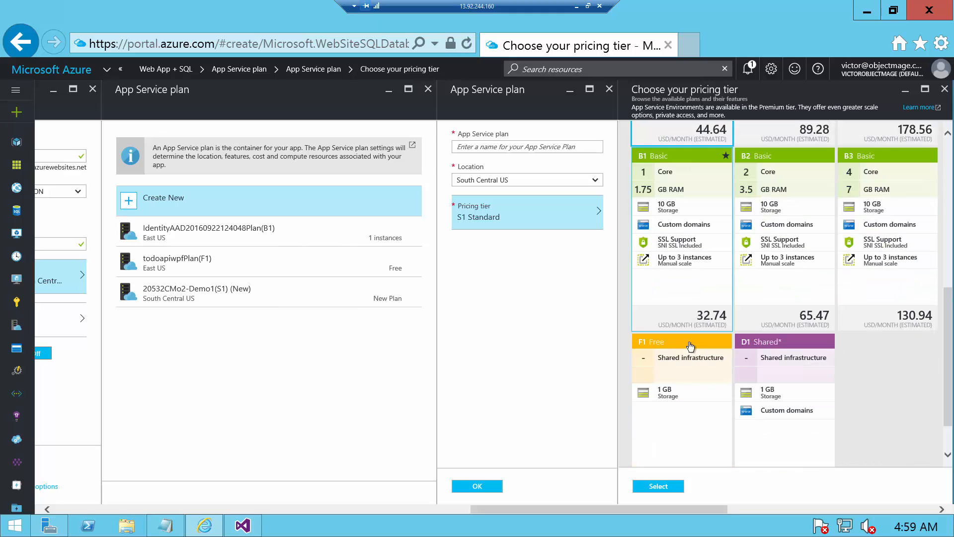
left_click(748, 380)
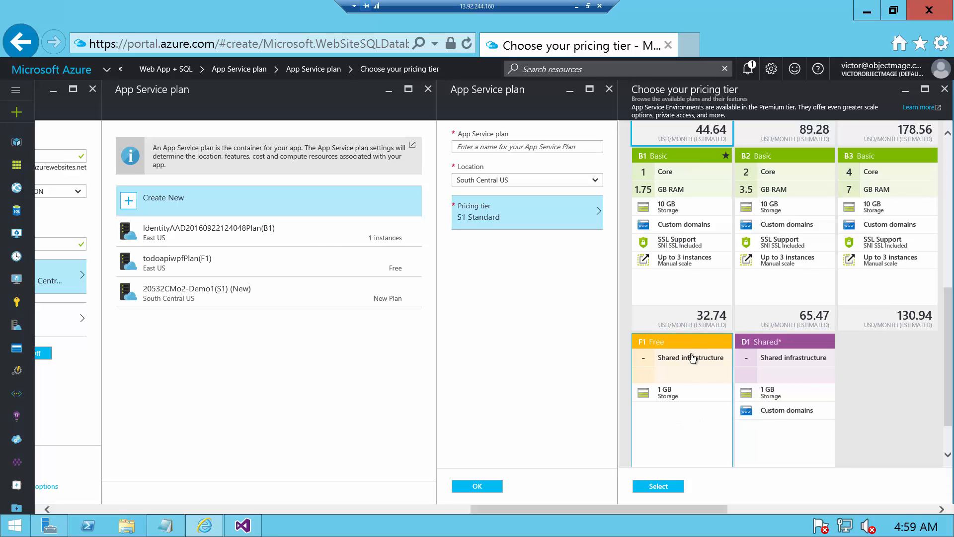
scroll(693, 358, "up", 1)
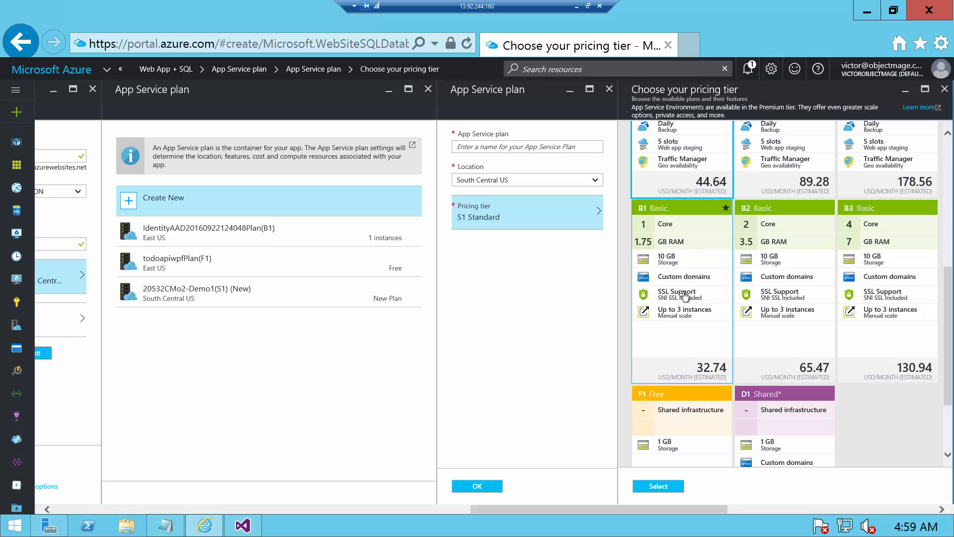
scroll(683, 271, "up", 2)
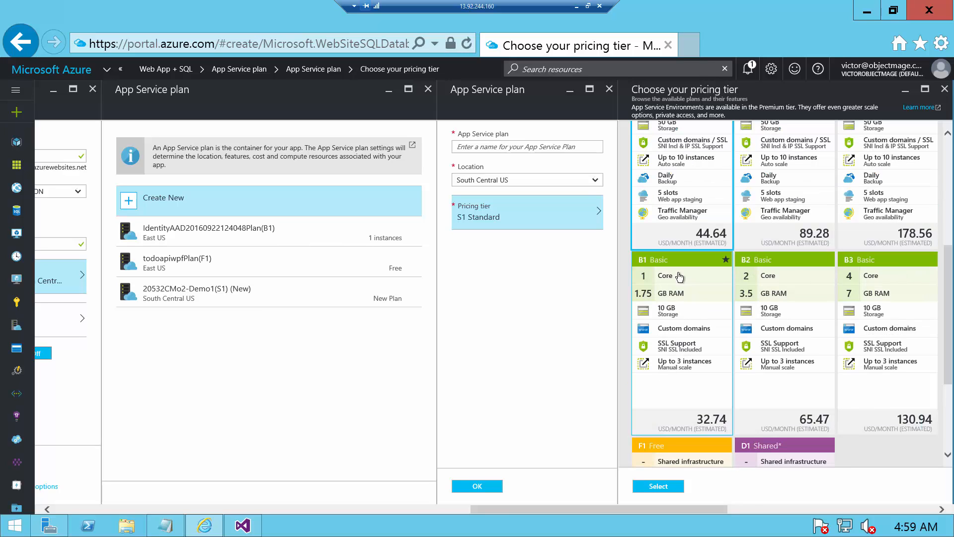
scroll(679, 276, "up", 1)
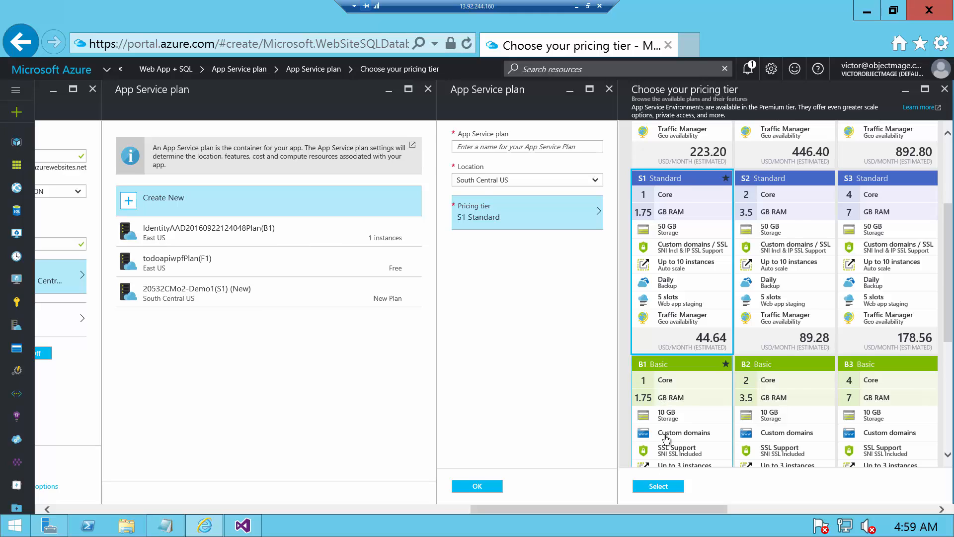
scroll(662, 462, "down", 1)
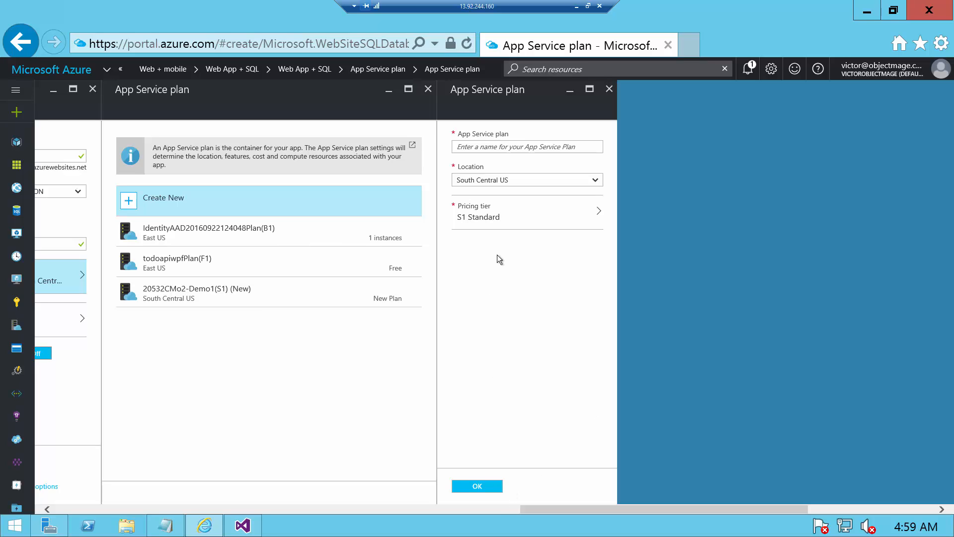
left_click(505, 227)
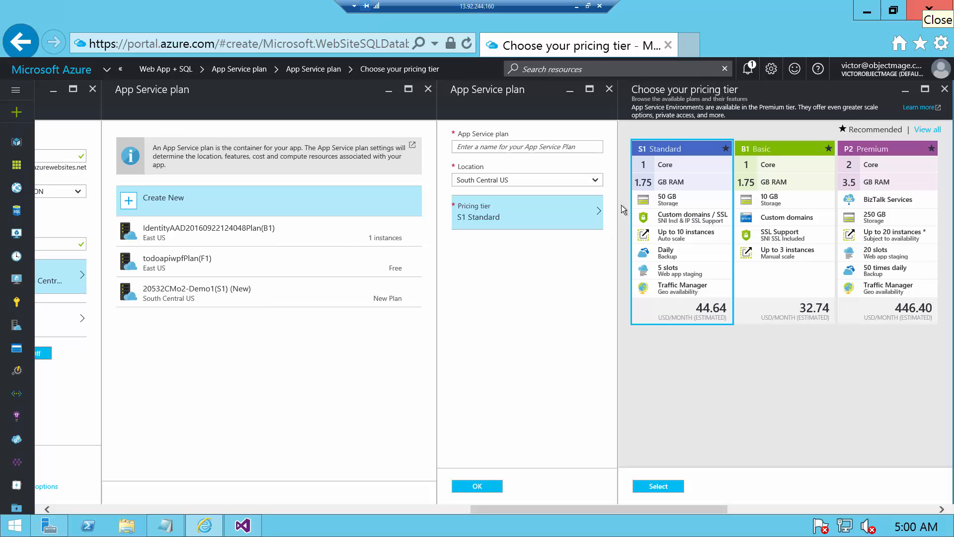
Step: Abandon the additional App Service plan and create the 20532simpleappvc Web App + SQL deployment with the 20532CMo2-Demo1 plan and sql20532db database
left_click(661, 487)
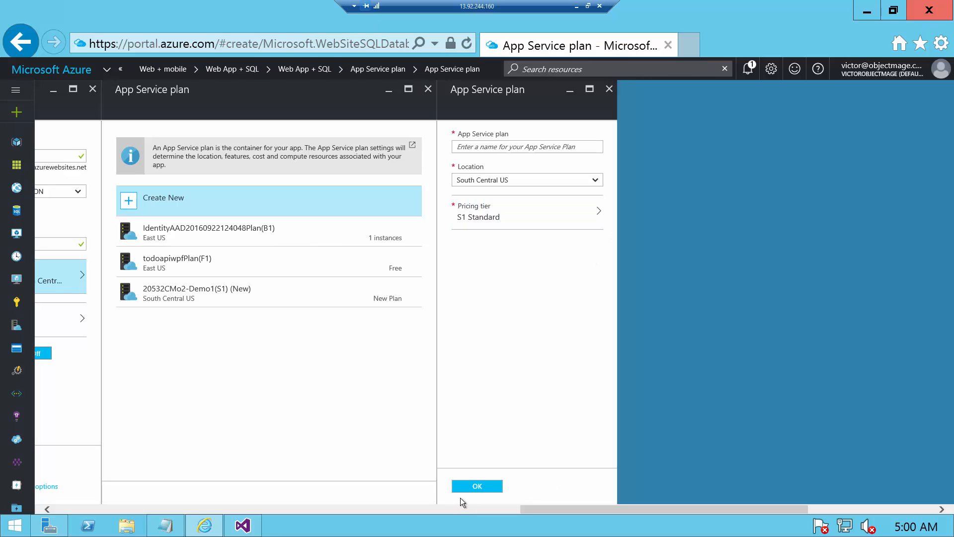
left_click(610, 95)
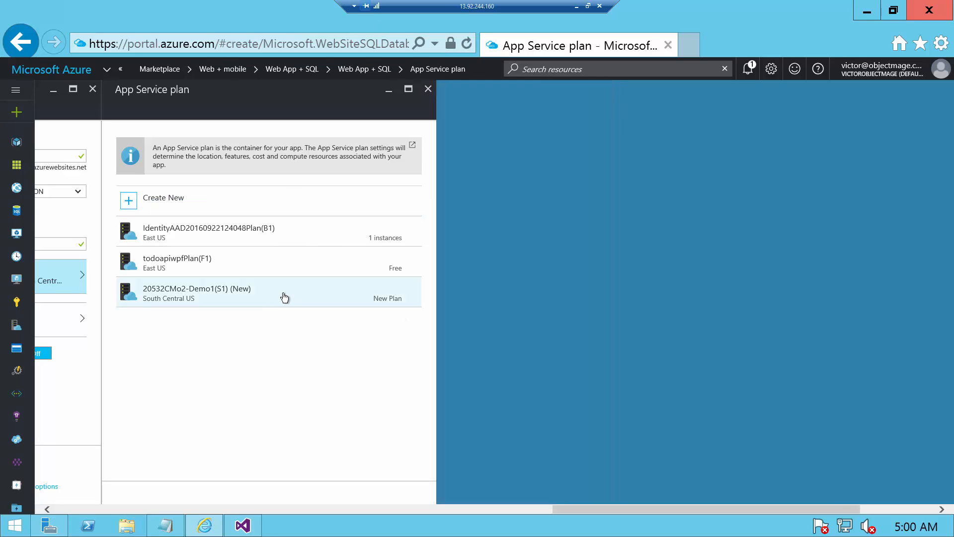
left_click(428, 88)
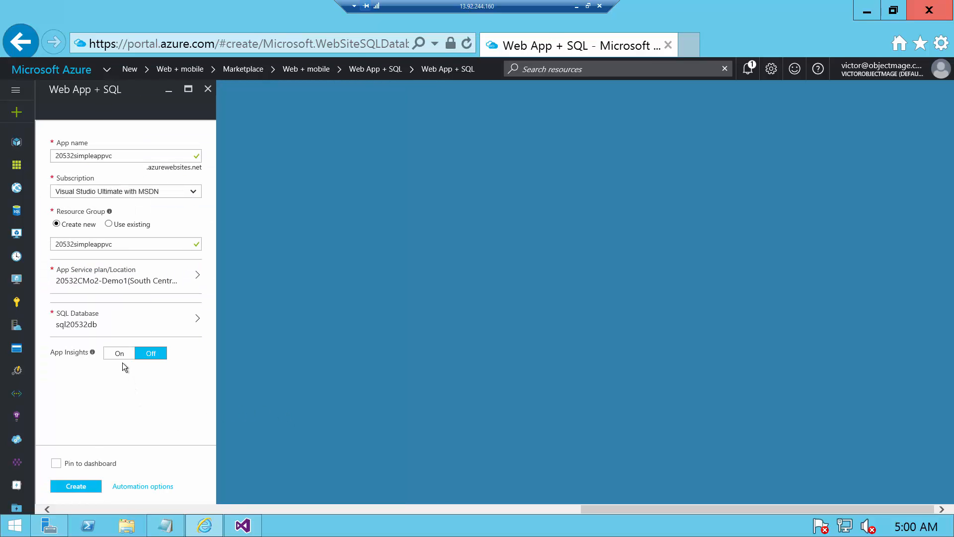
left_click(78, 486)
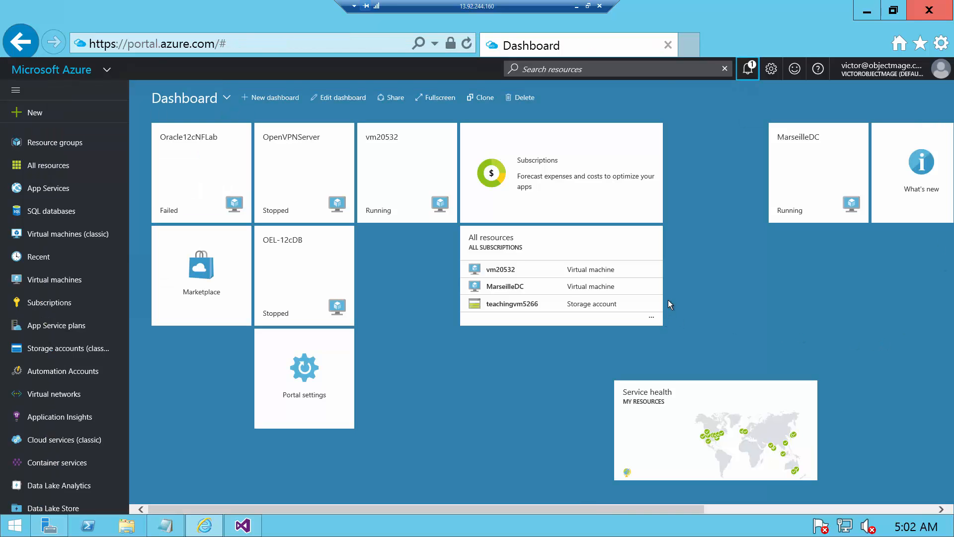
Step: Open the deployment notification for resource group 20532simpleappvc and examine its event details
left_click(746, 72)
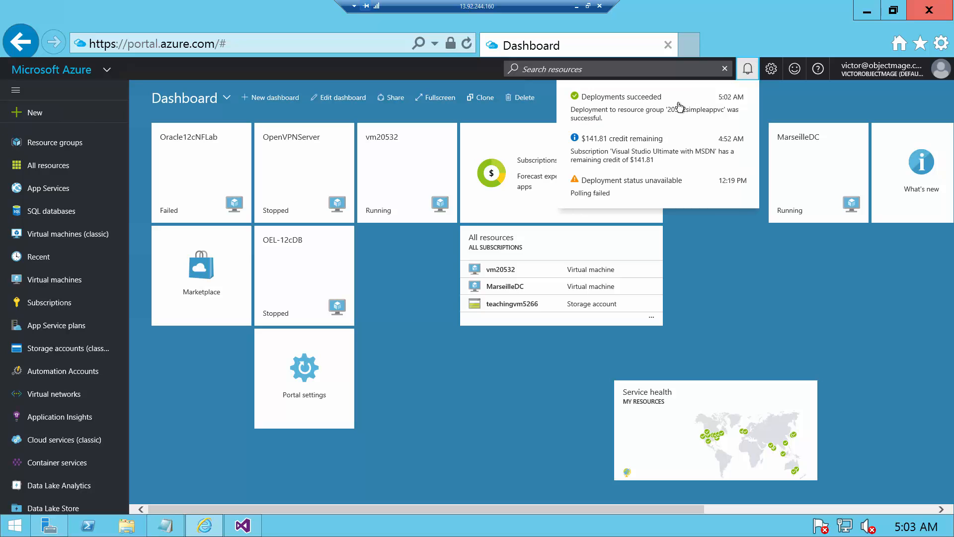
left_click(641, 112)
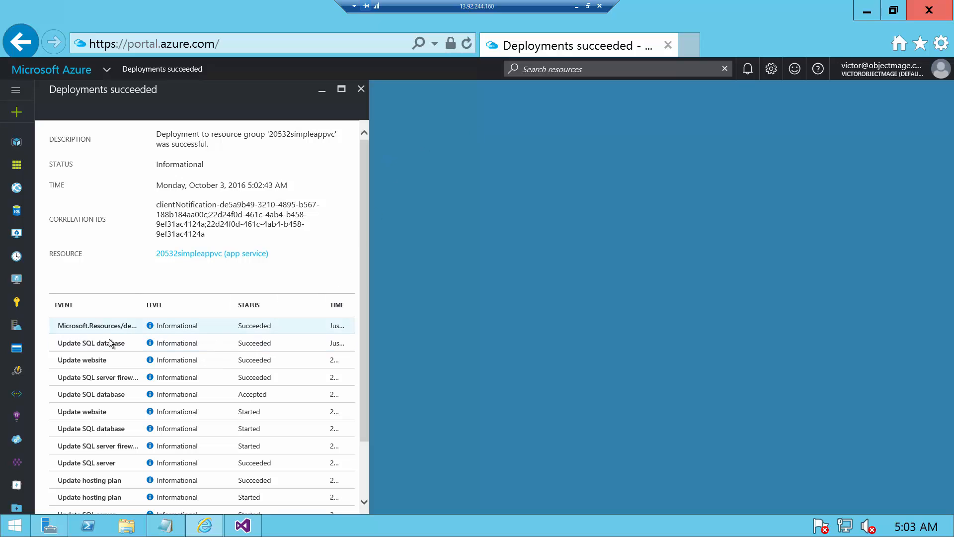
Step: Open the 20532simpleappvc web app from the apps of the 20532CMo2-Demo1 App Service plan, and visit its public URL
left_click(16, 90)
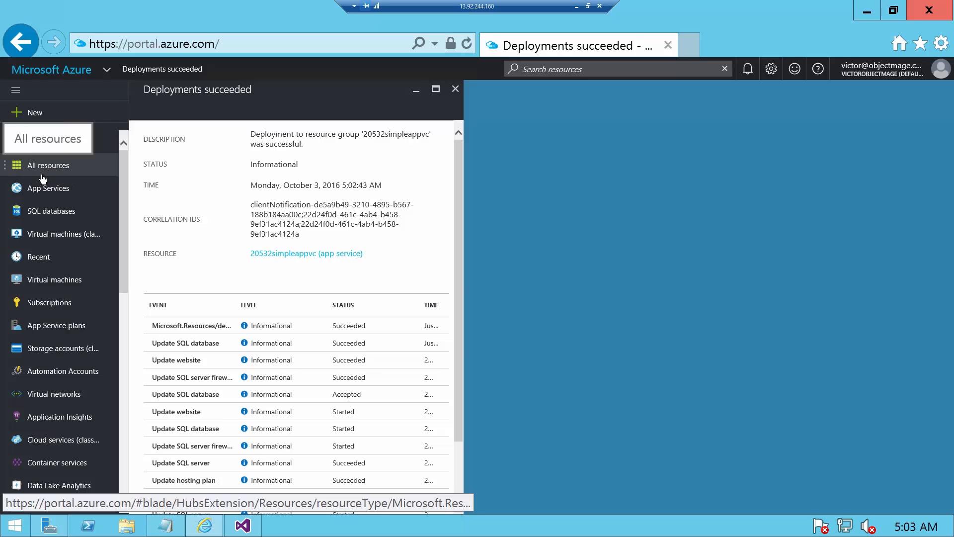
left_click(46, 328)
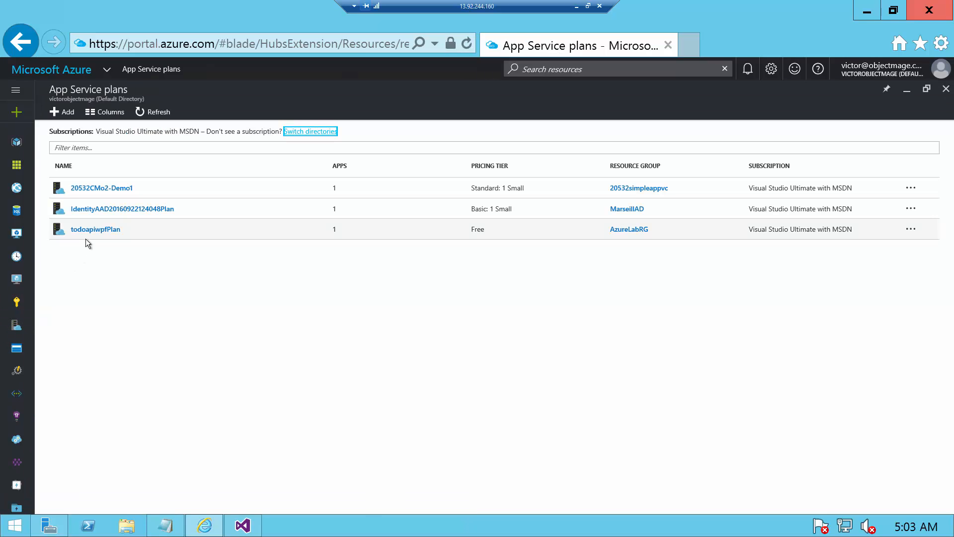
left_click(95, 189)
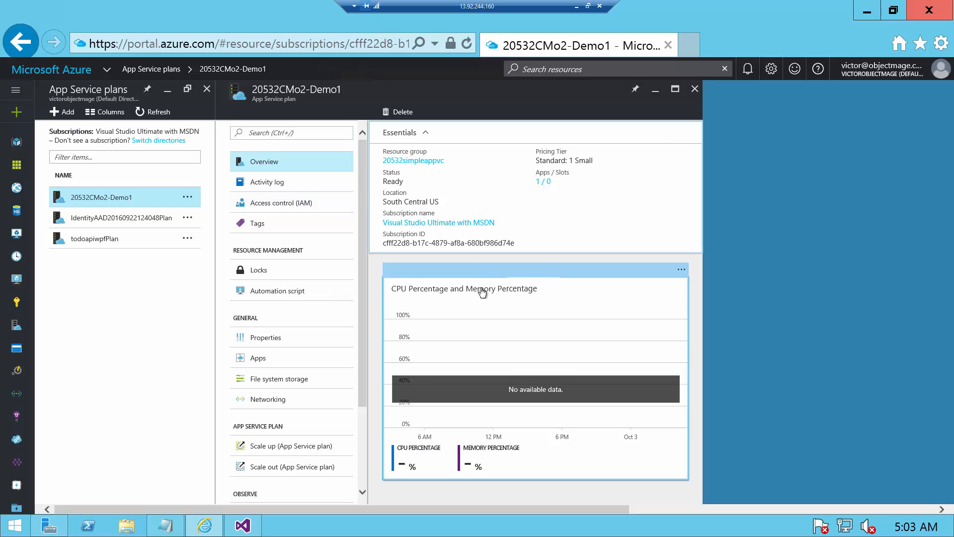
left_click(537, 182)
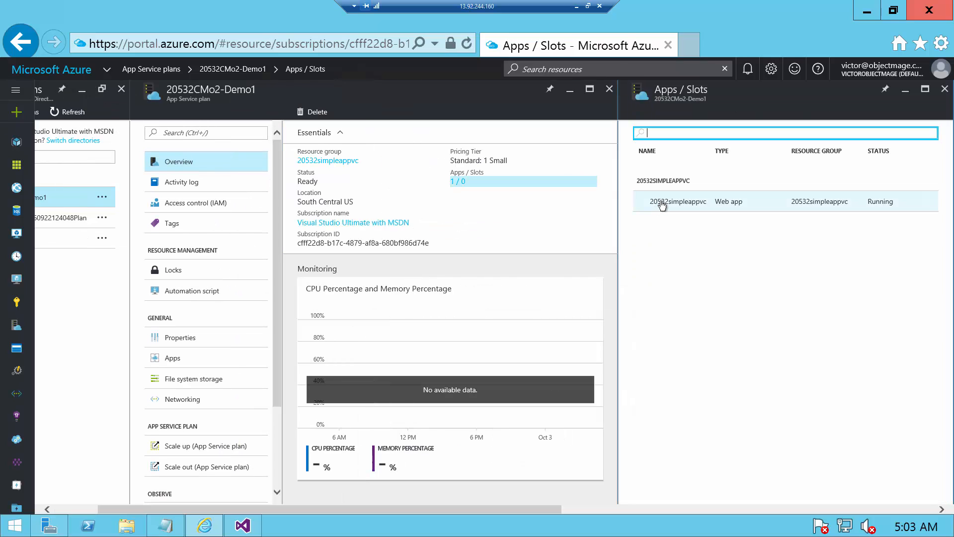
left_click(659, 202)
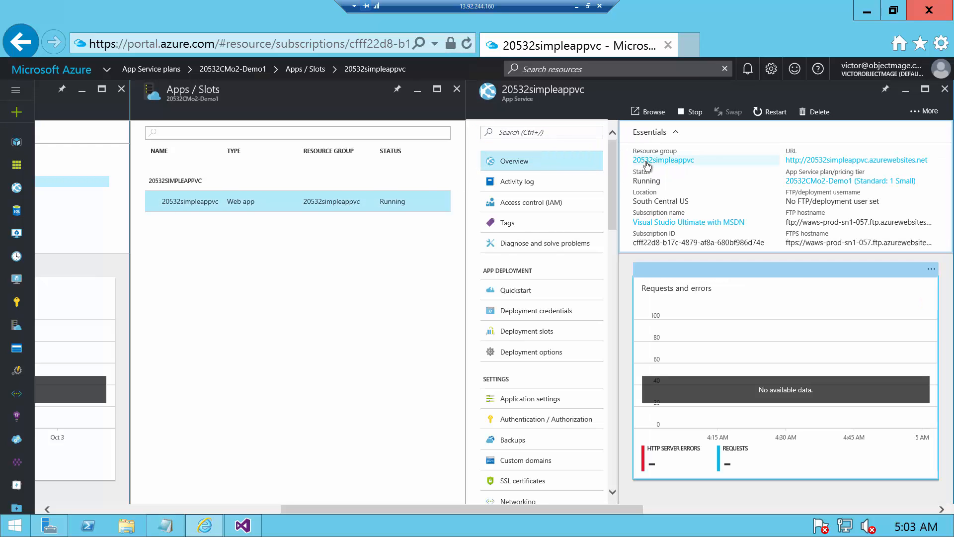
left_click(796, 166)
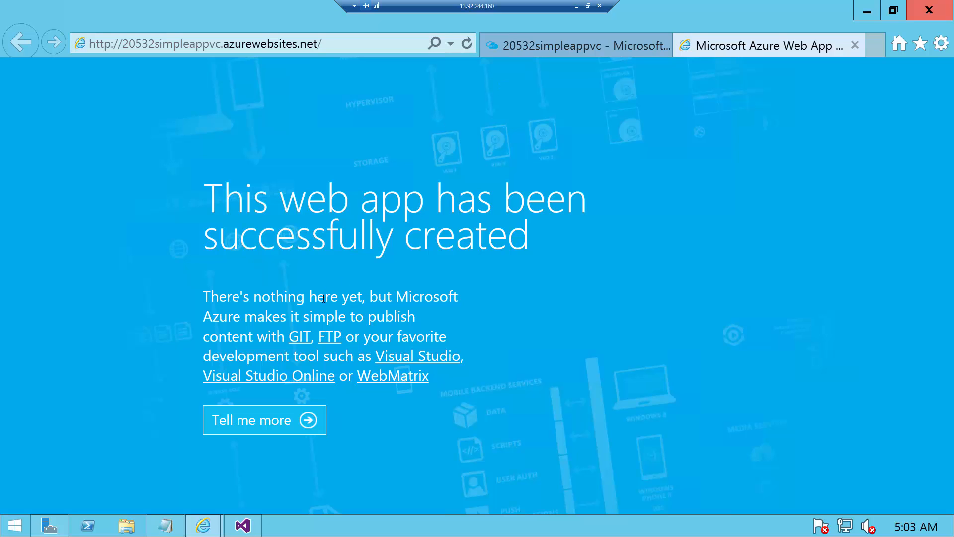
Step: Return to the portal and examine the web app's application settings before going back to its overview
left_click(529, 43)
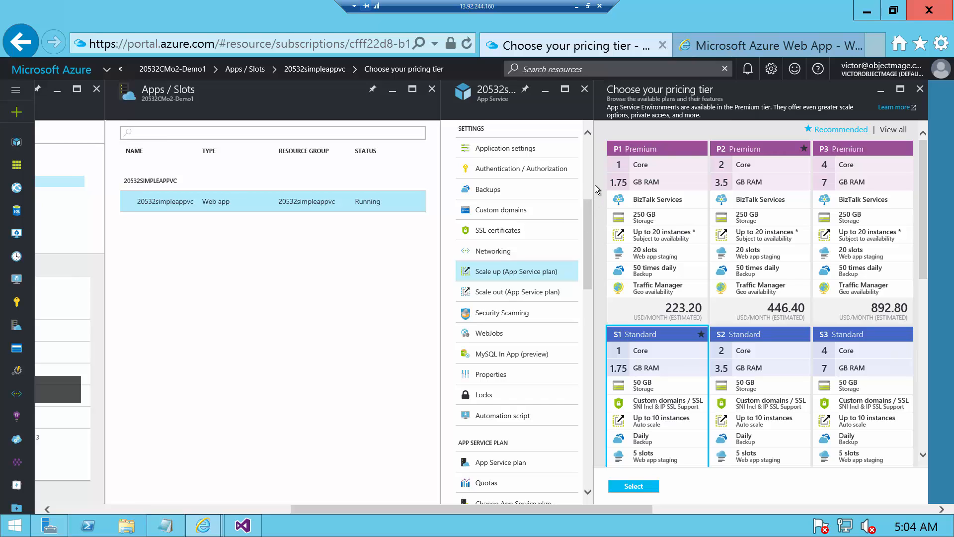
left_click(517, 148)
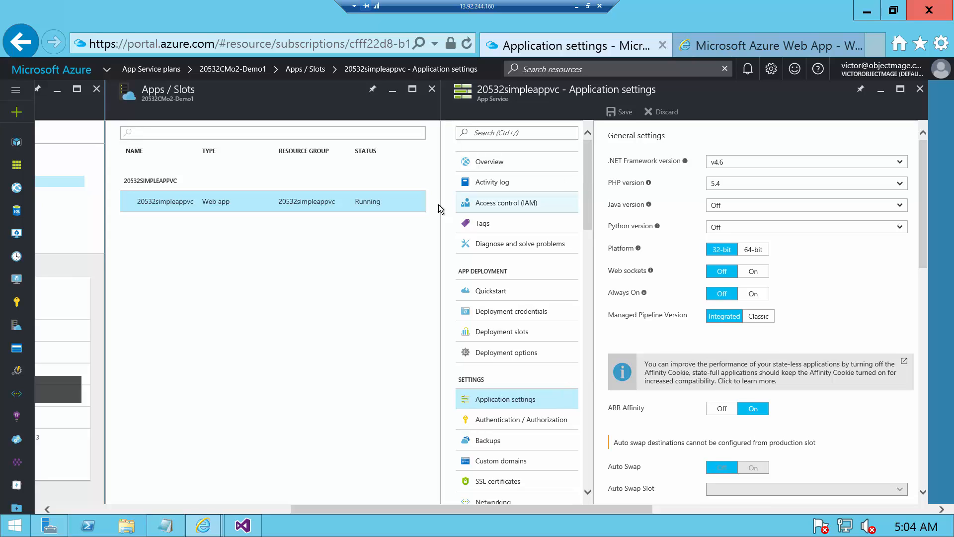
left_click(489, 163)
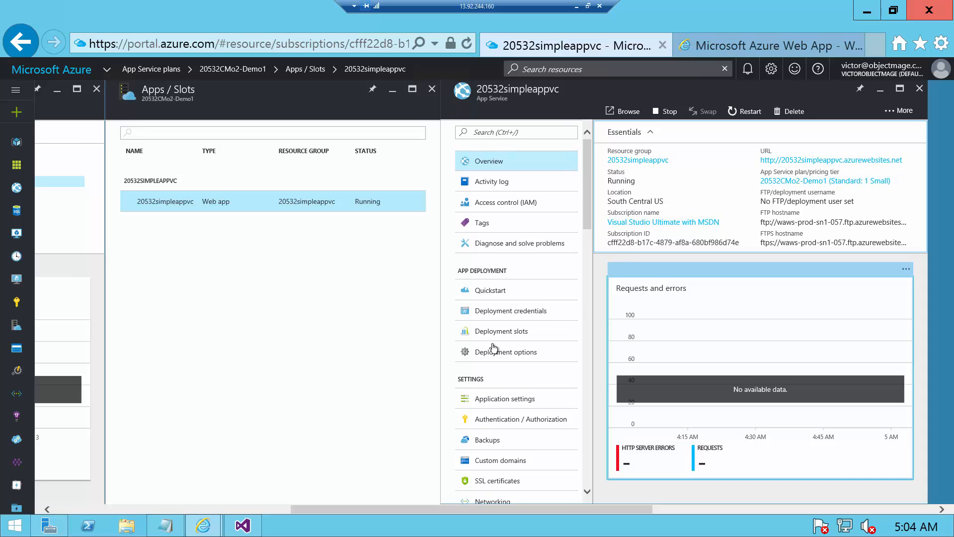
Step: Review the web app's SSL certificates and scale-up pricing tiers, and open its scale-out settings
scroll(492, 341, "down", 2)
left_click_drag(589, 242, 591, 277)
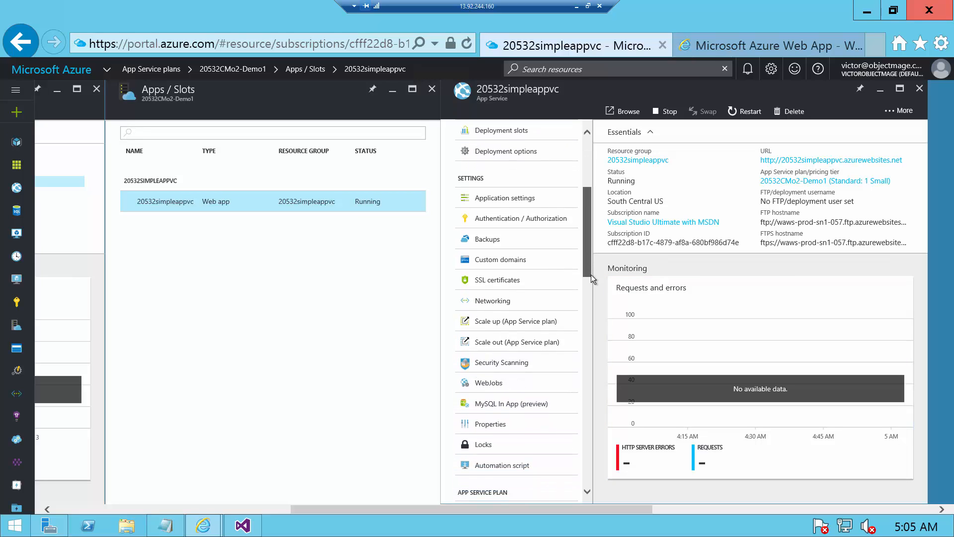
left_click(514, 279)
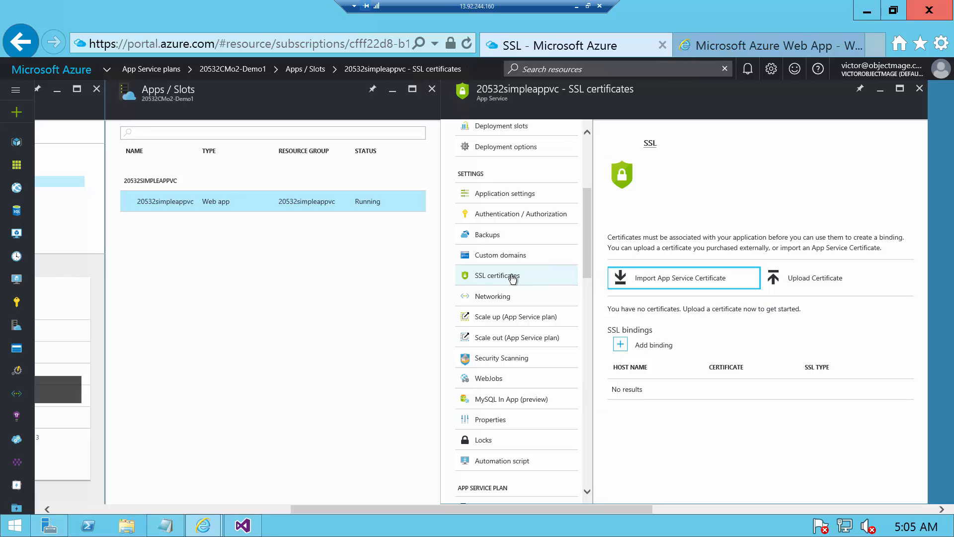
left_click_drag(587, 248, 586, 265)
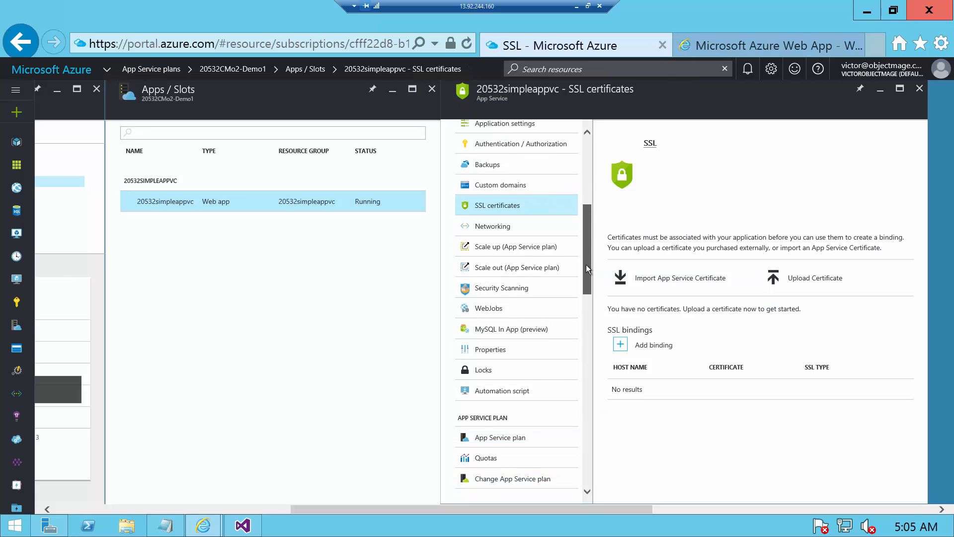
left_click(540, 254)
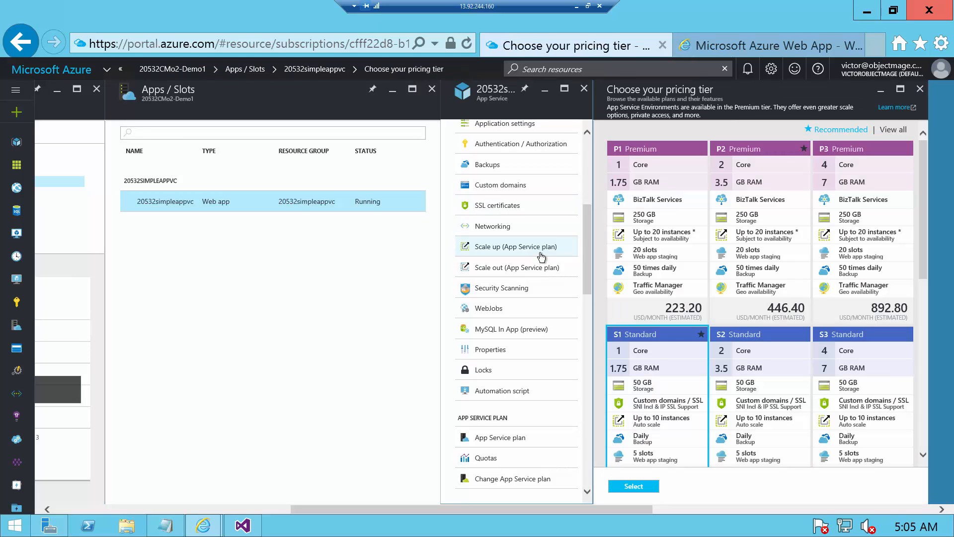
left_click(518, 269)
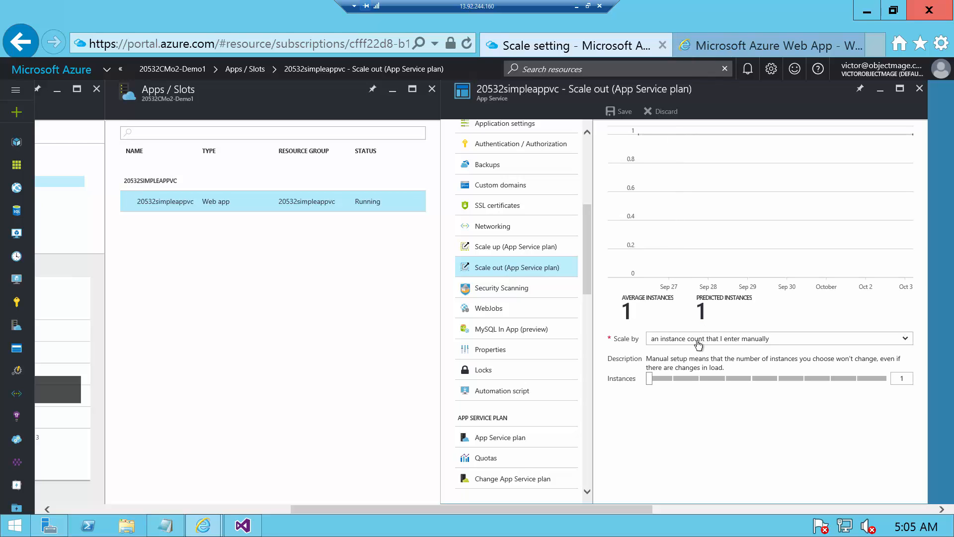
Step: Try scaling by CPU Percentage with a target range of 56 to 78 and 1 to 4 instances
left_click_drag(691, 377, 644, 380)
left_click(674, 339)
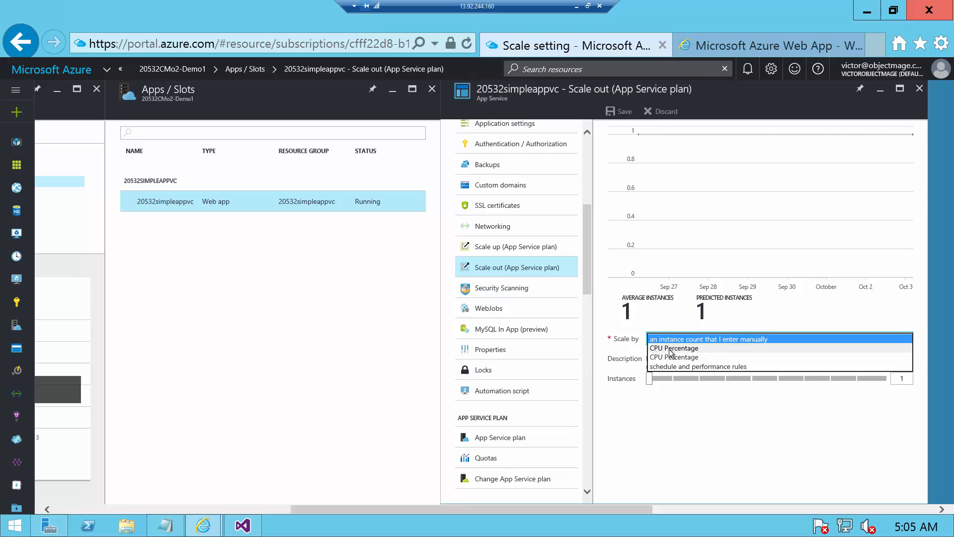
left_click(670, 350)
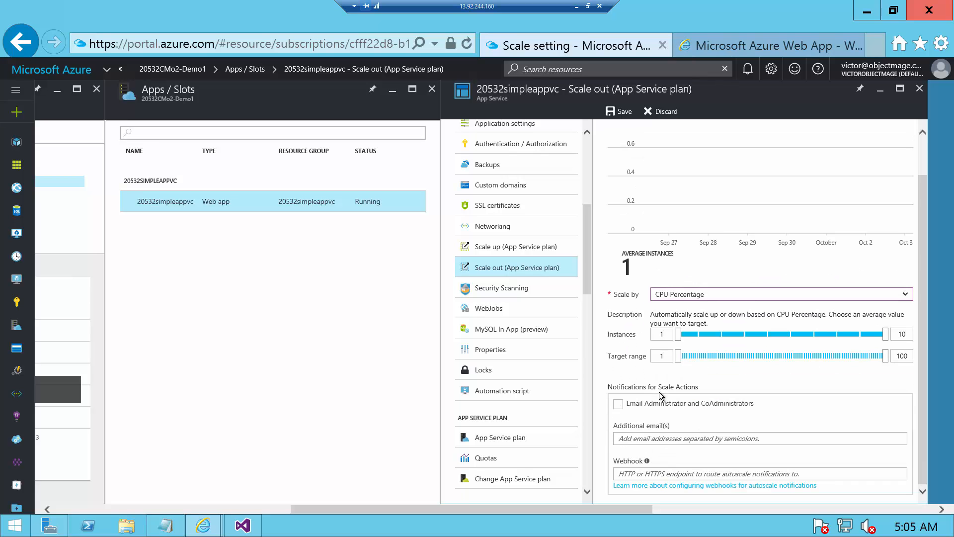
left_click_drag(678, 356, 685, 356)
left_click_drag(787, 357, 793, 356)
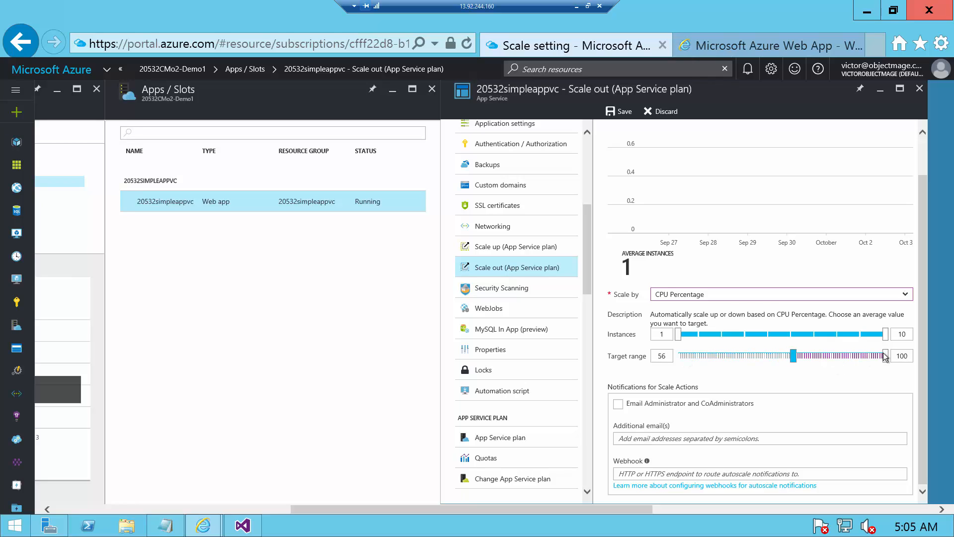
left_click_drag(886, 356, 841, 356)
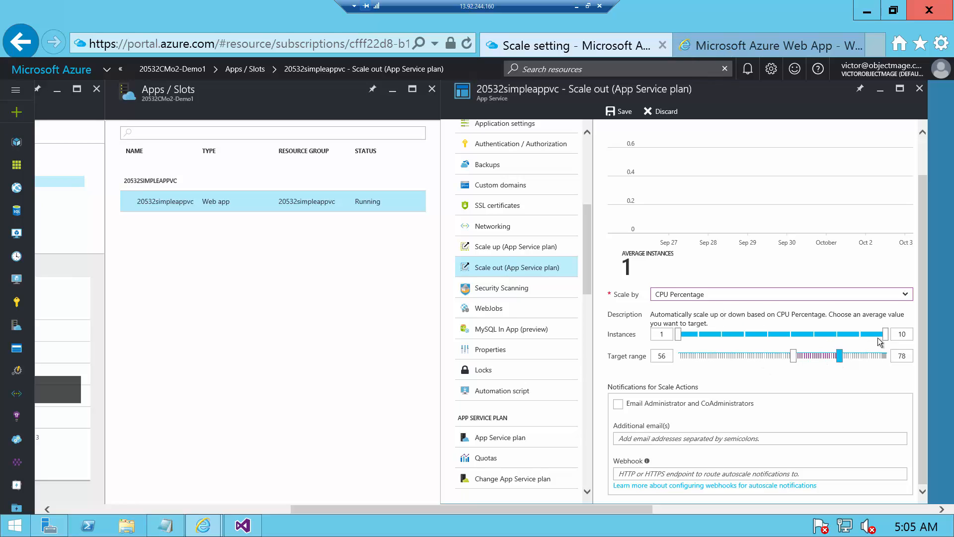
left_click_drag(869, 335, 756, 336)
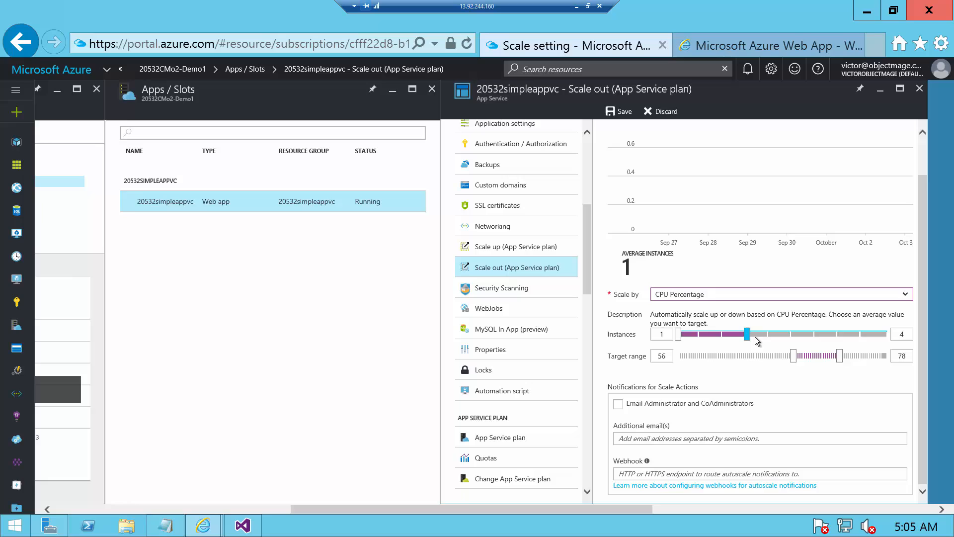
Step: Try scaling by schedule and performance rules with a Disk profile of 1 to 4 instances, and discard the unsaved scaling changes
left_click(734, 298)
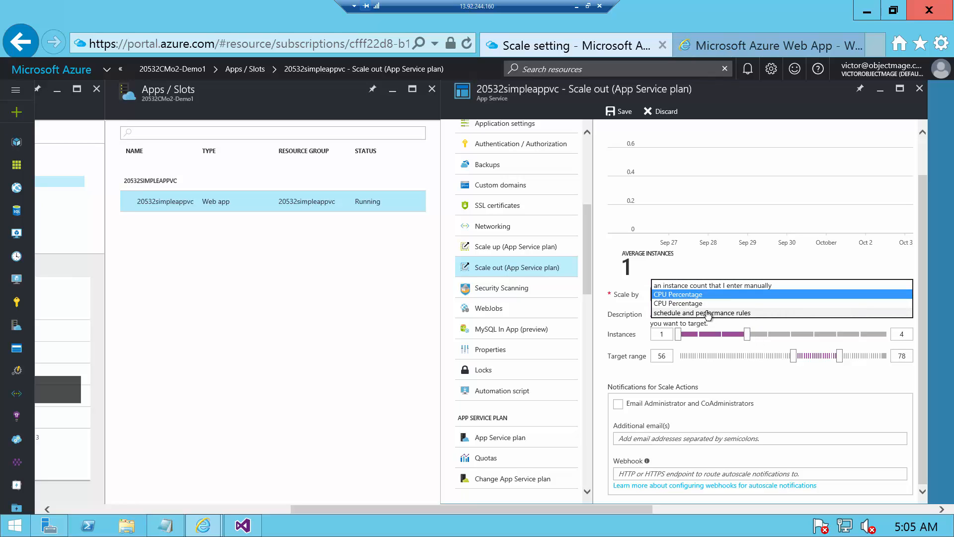
left_click(707, 304)
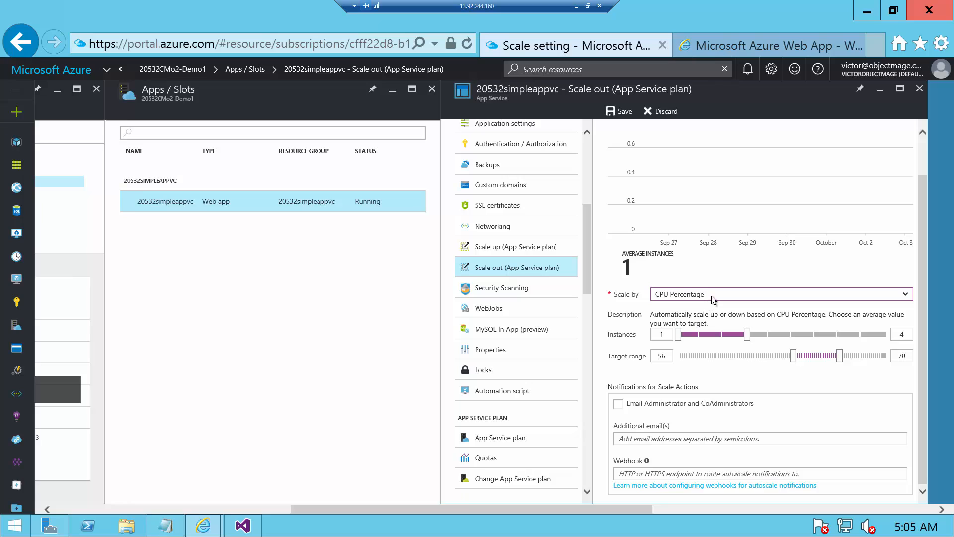
left_click(711, 296)
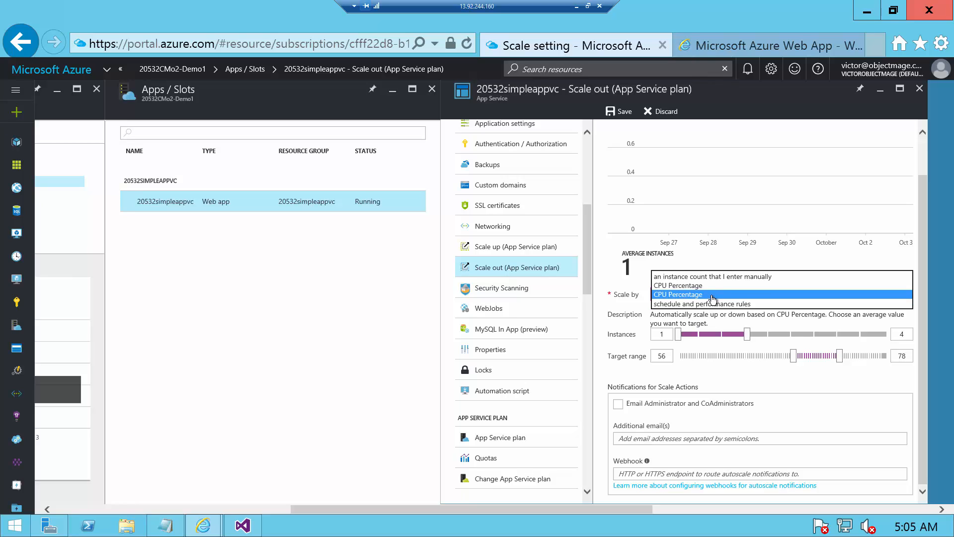
left_click(711, 304)
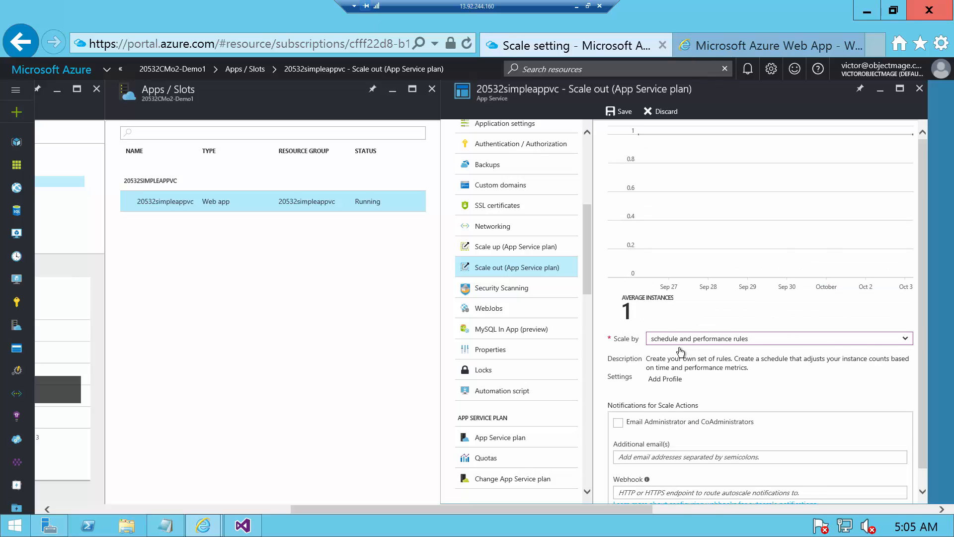
scroll(677, 356, "down", 1)
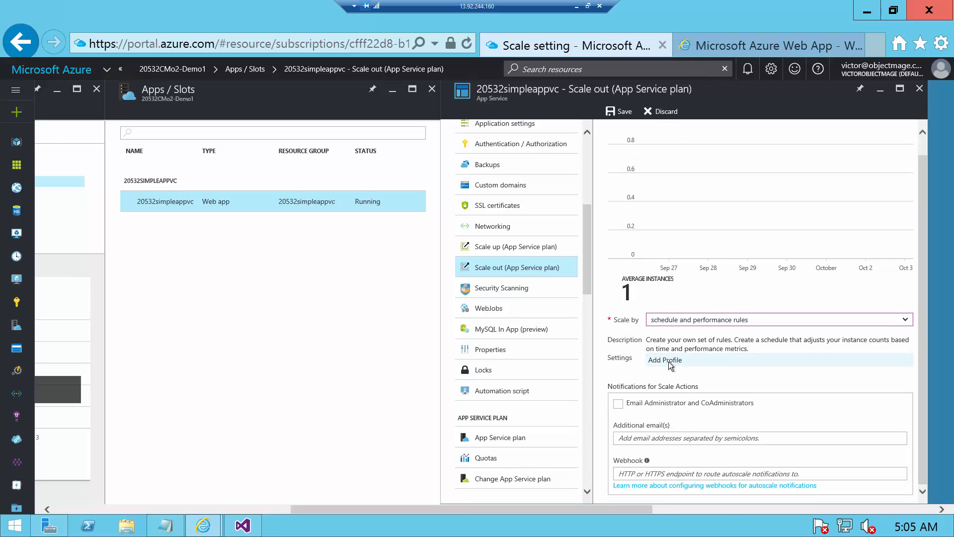
left_click(669, 362)
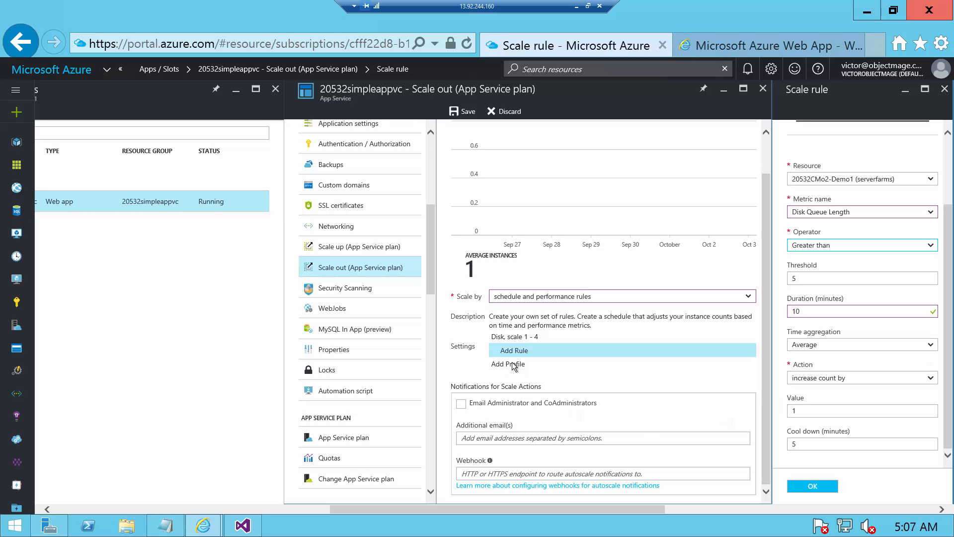
left_click(516, 112)
Step: Set the web app's scale-out mode to schedule and performance rules
left_click(512, 336)
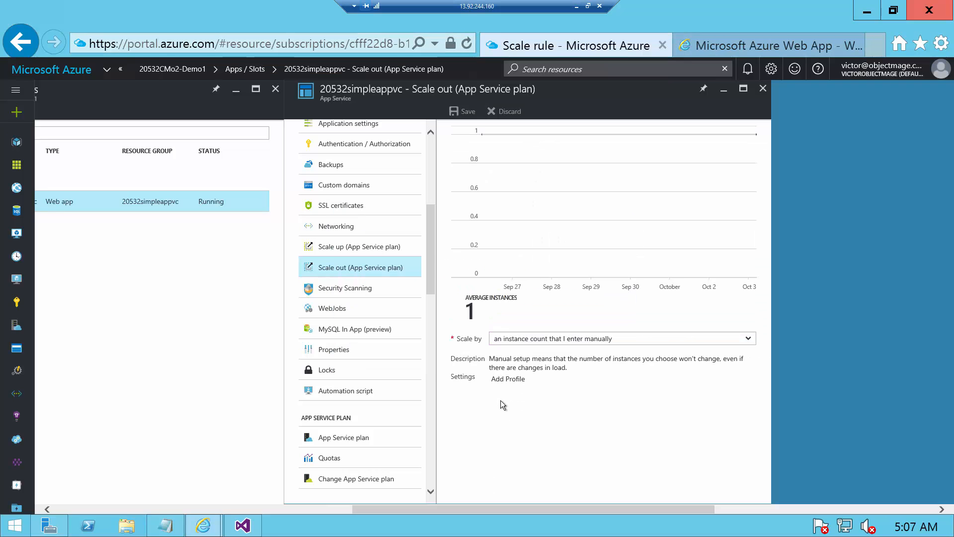
left_click(522, 340)
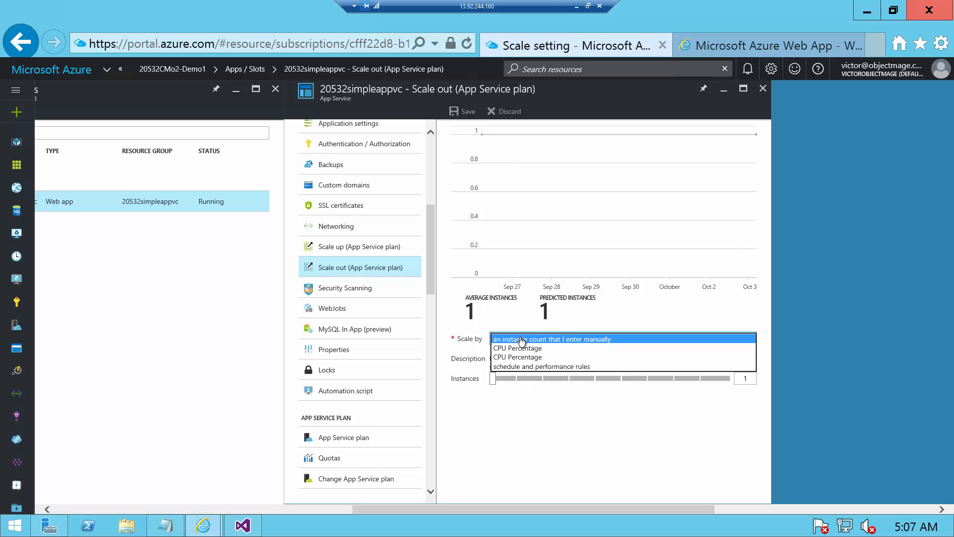
left_click(517, 365)
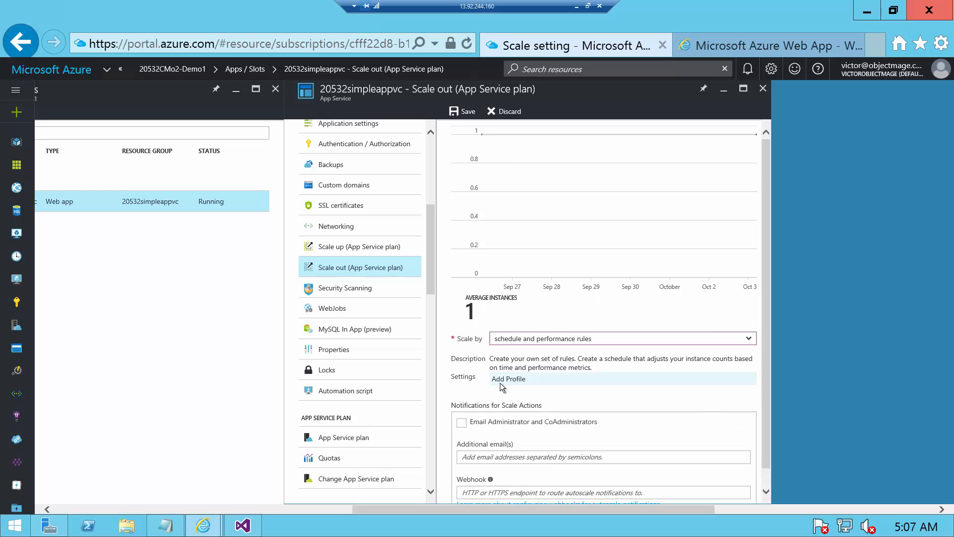
Step: Add a scale profile named Disk Queue with a target range of 1 to 3 instances
left_click(500, 383)
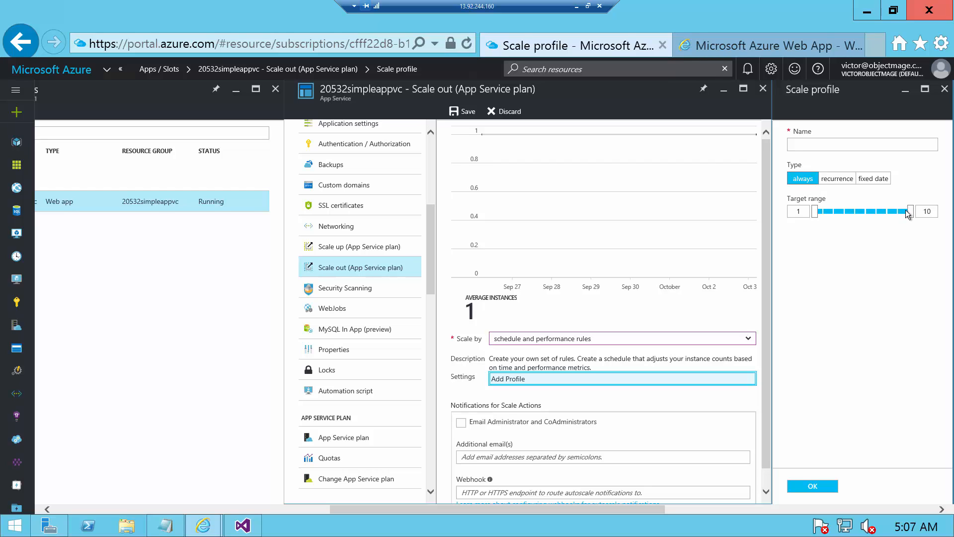
left_click_drag(910, 211, 843, 220)
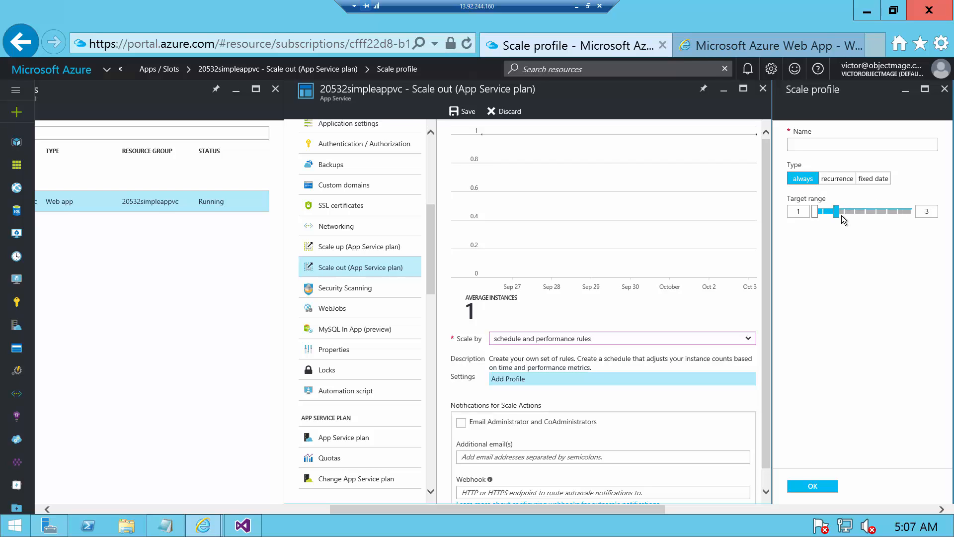
left_click(870, 143)
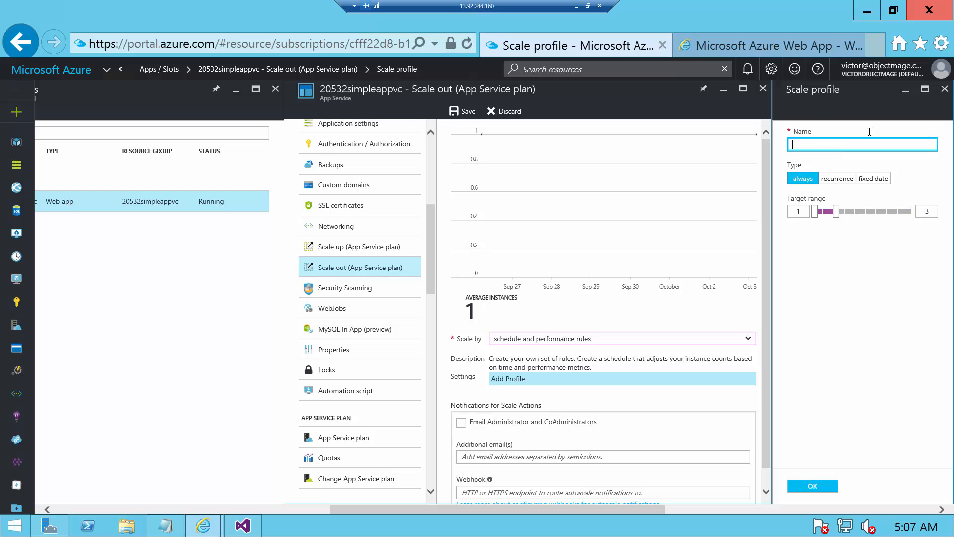
type("Disk Q")
key("BackSpace")
type("Queue")
left_click(810, 485)
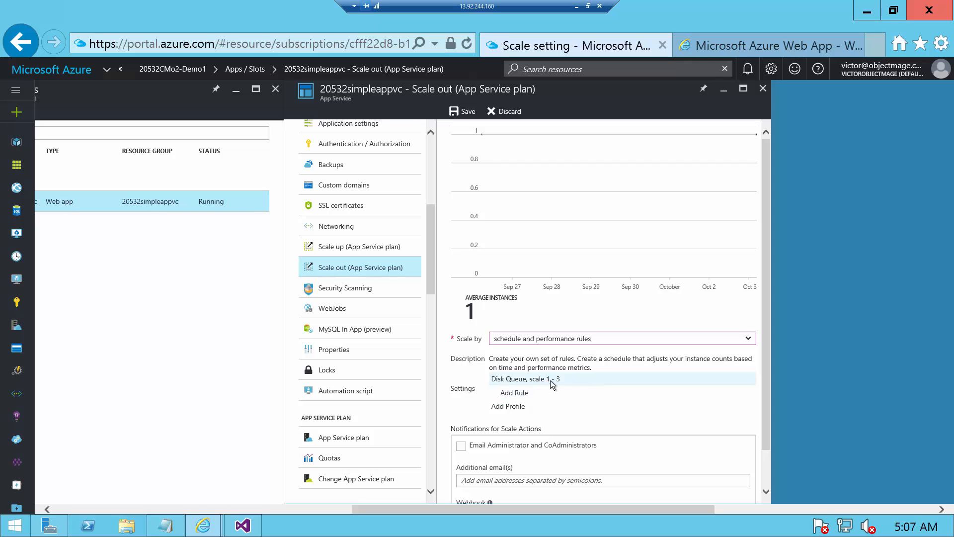
Step: Add a rule to the Disk Queue profile increasing the count by 1 when average Disk Queue Length is greater than 5 over 10 minutes
left_click(515, 394)
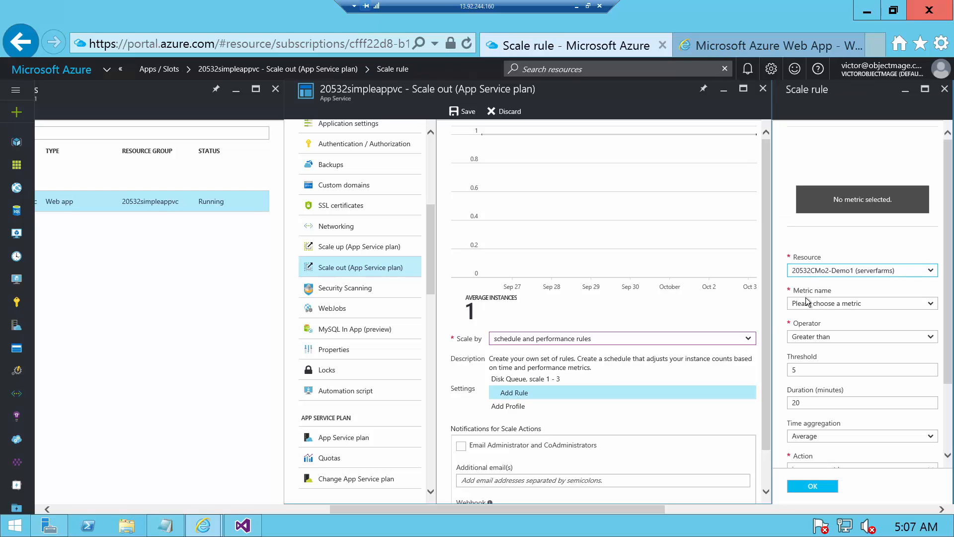
left_click(810, 304)
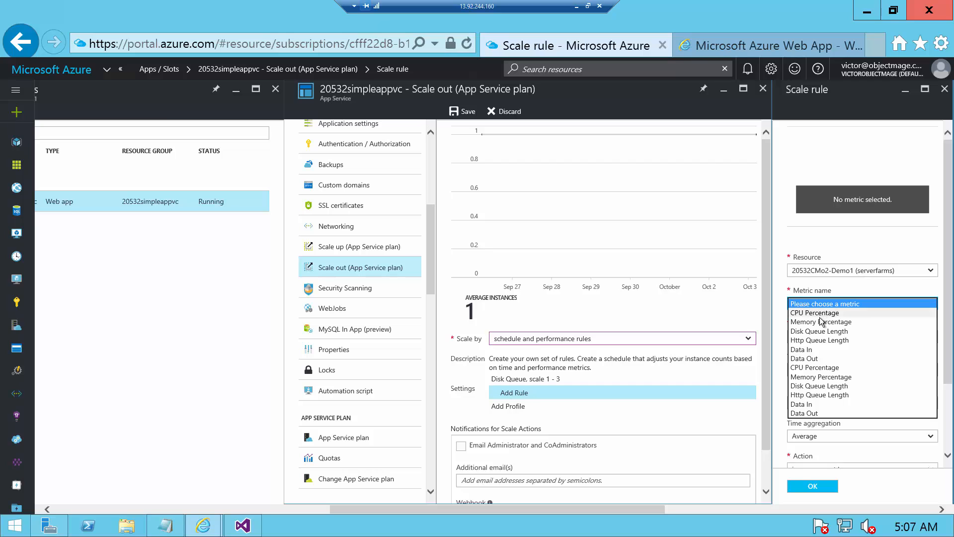
left_click(821, 386)
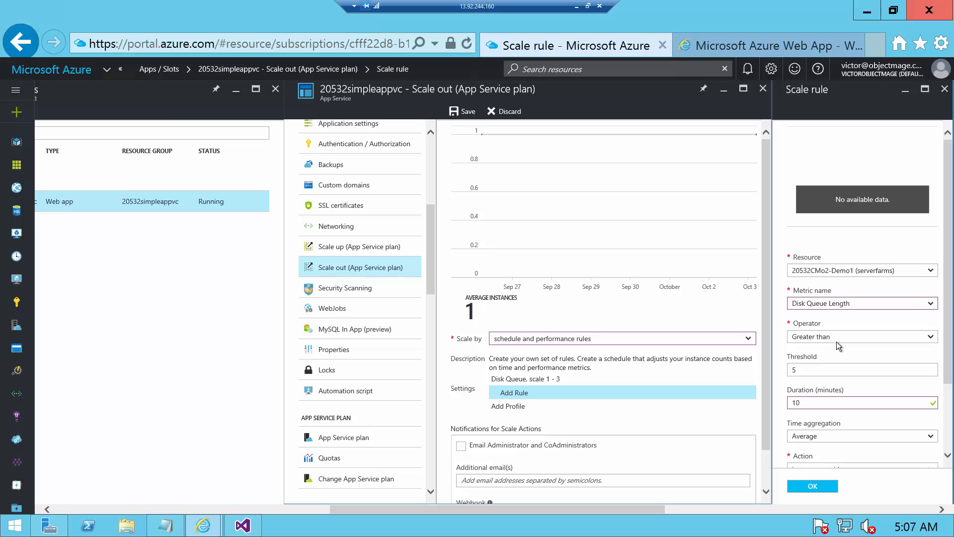
left_click(839, 307)
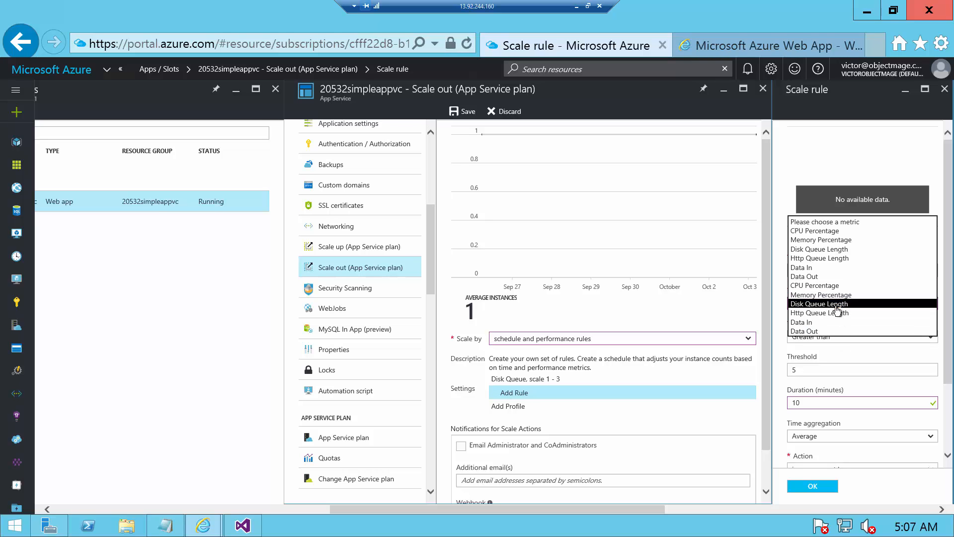
left_click(836, 306)
scroll(817, 372, "down", 1)
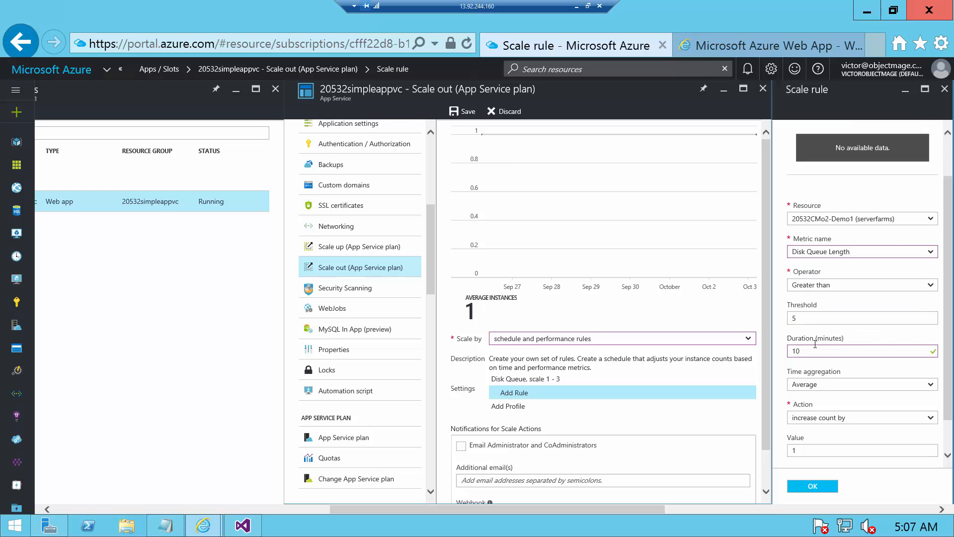
left_click(827, 318)
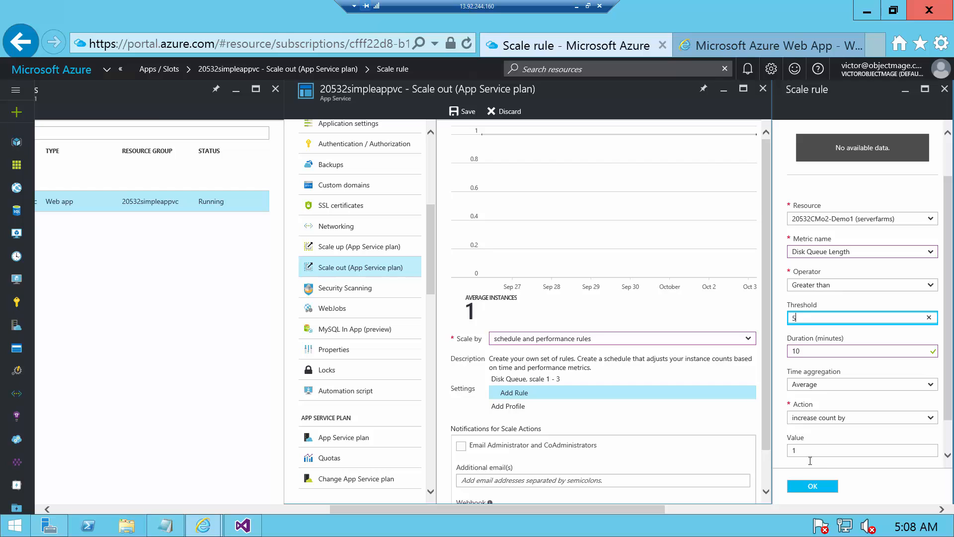
left_click(824, 486)
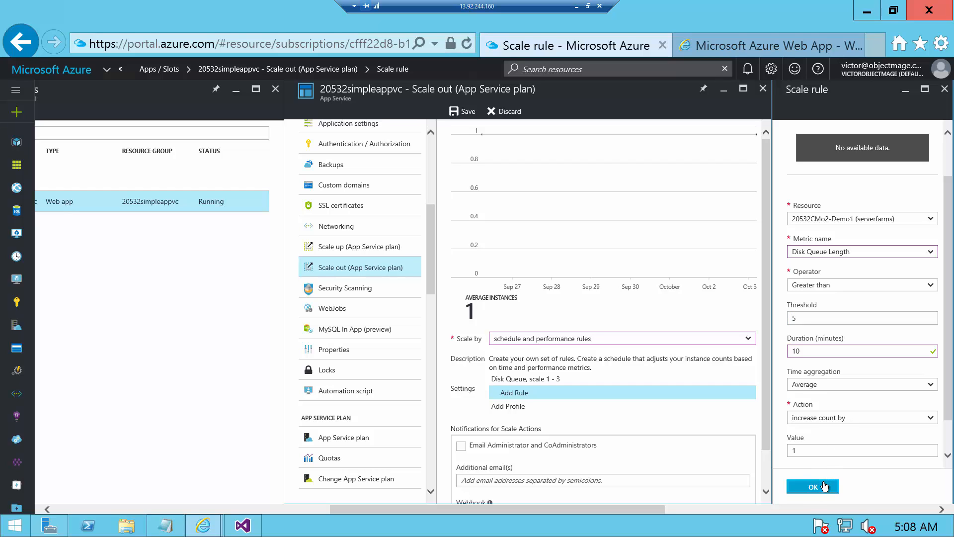